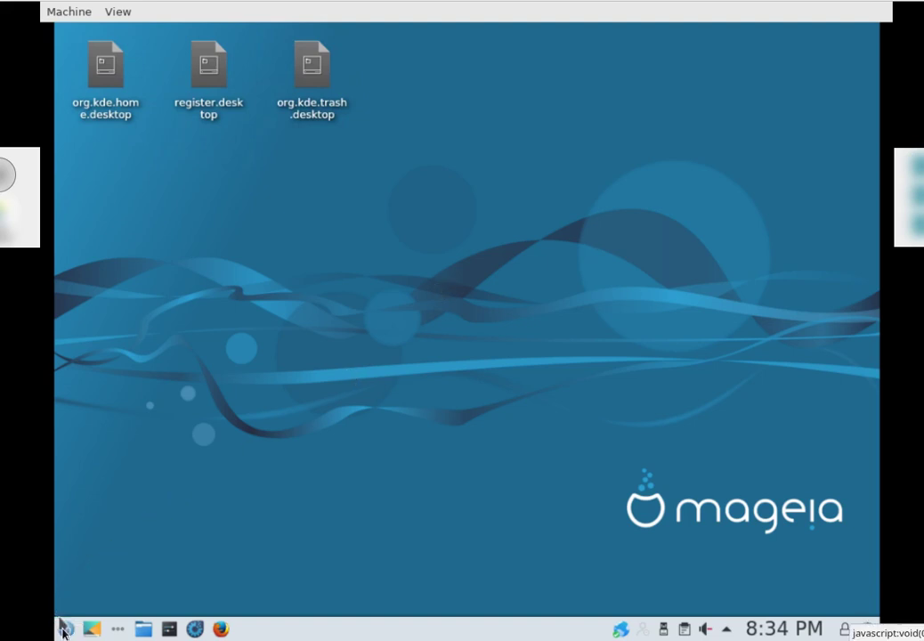
- Look through the application launcher's Power / Session, Sciences, Development and Tools categories
left_click(65, 630)
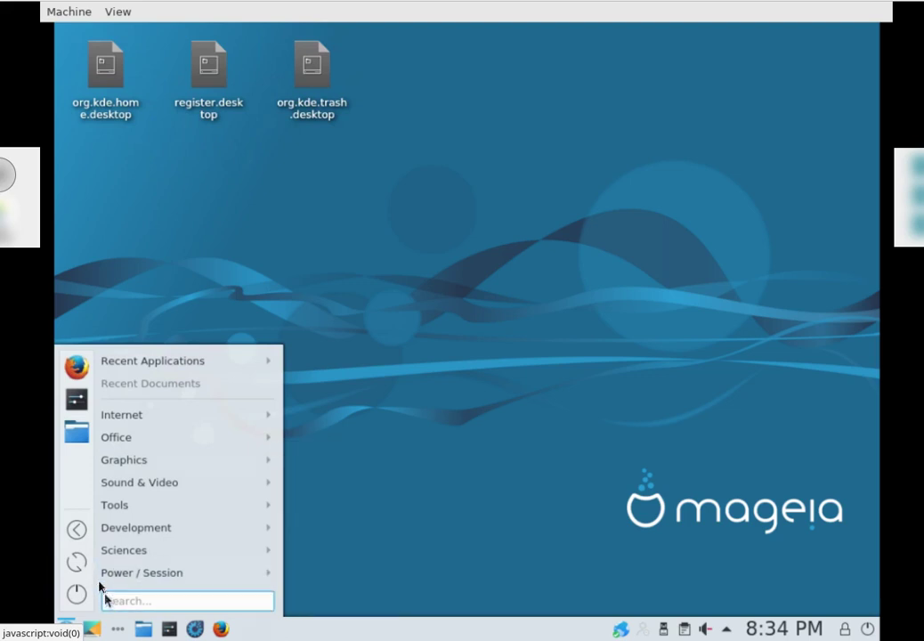
mouse_move(105, 574)
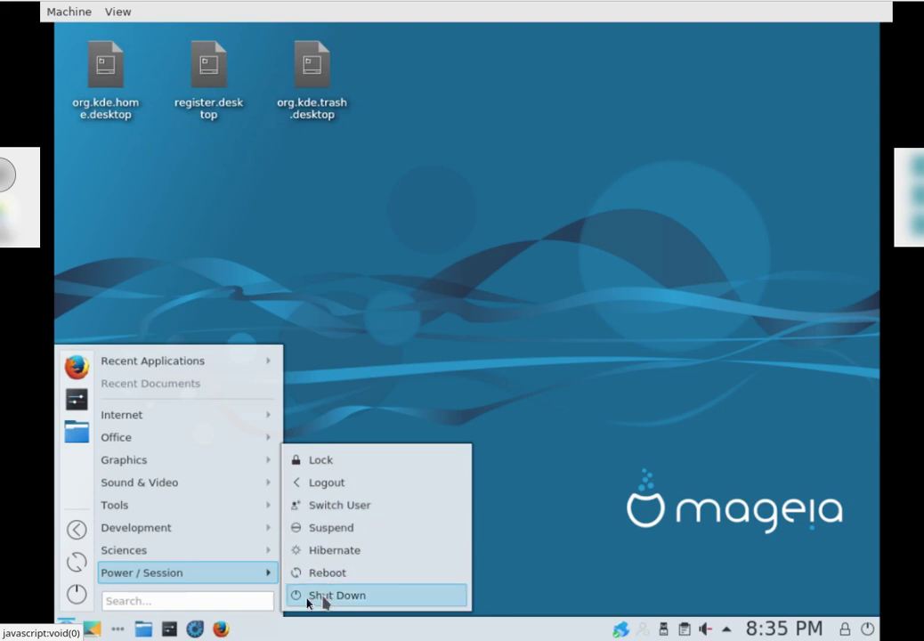
mouse_move(164, 558)
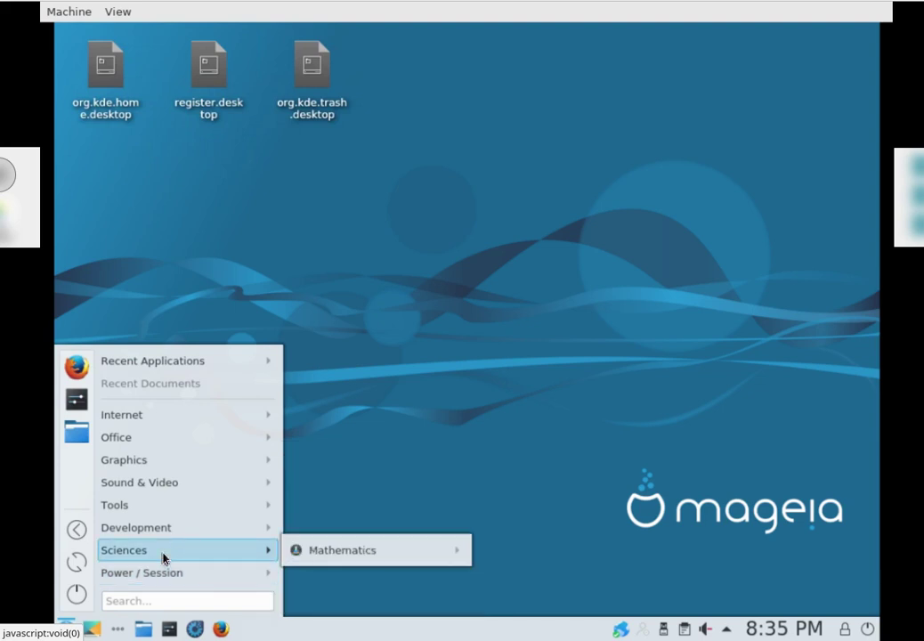
mouse_move(169, 531)
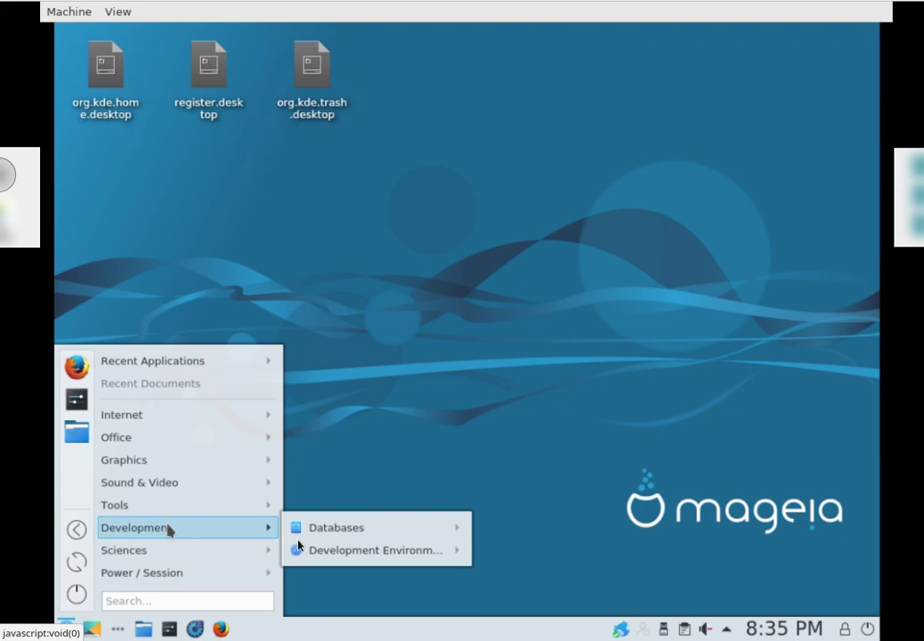
mouse_move(365, 531)
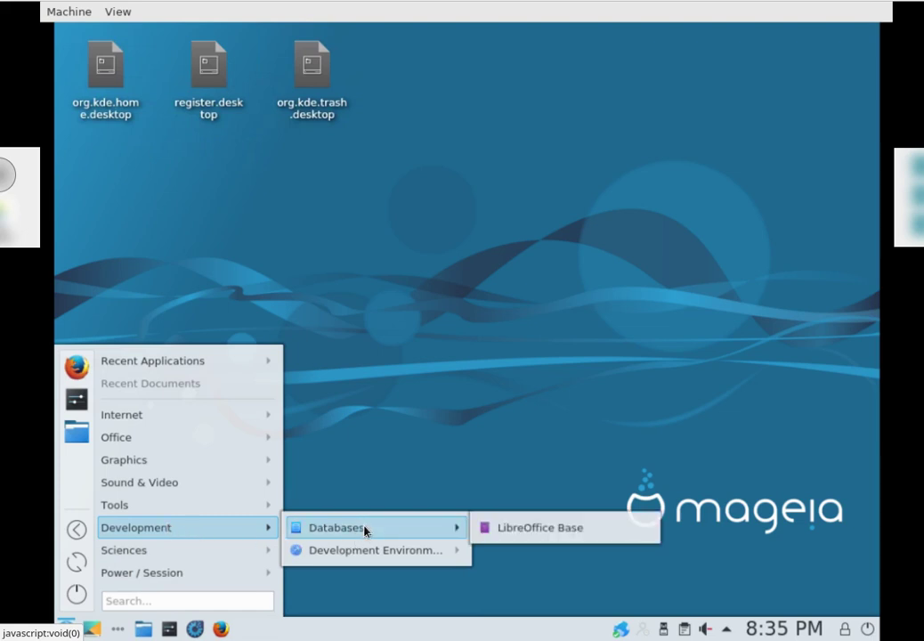
mouse_move(360, 556)
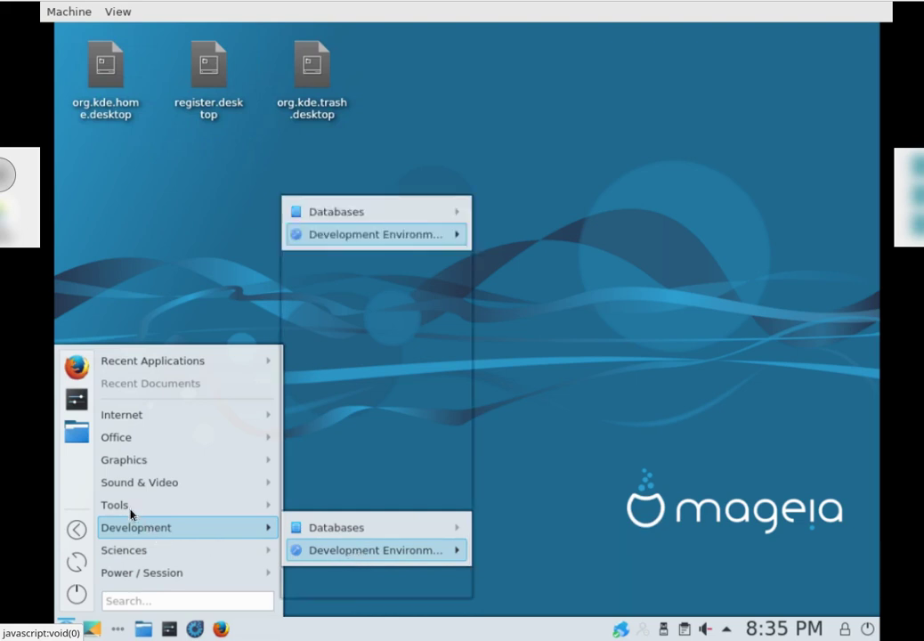
mouse_move(131, 514)
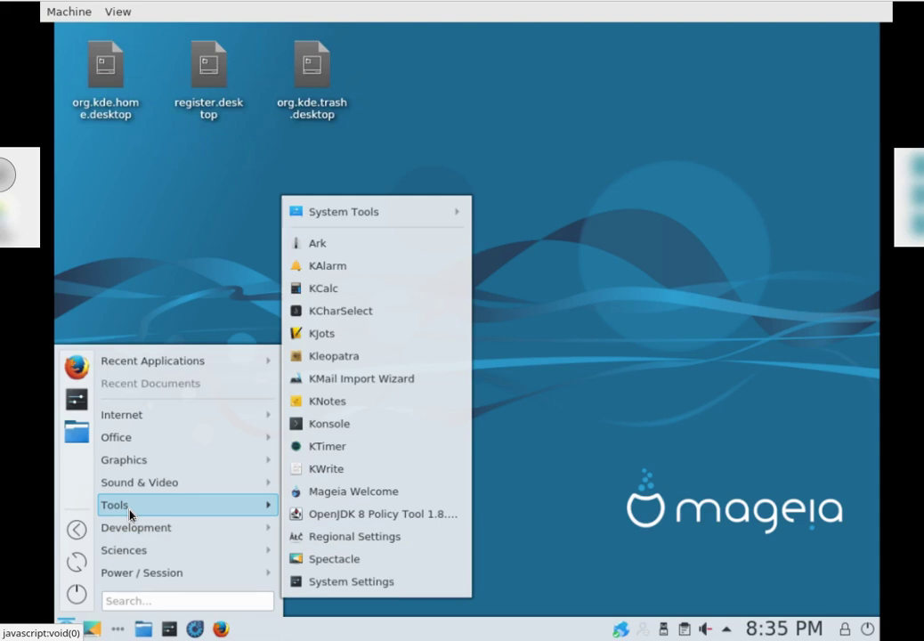
mouse_move(259, 530)
left_click(338, 584)
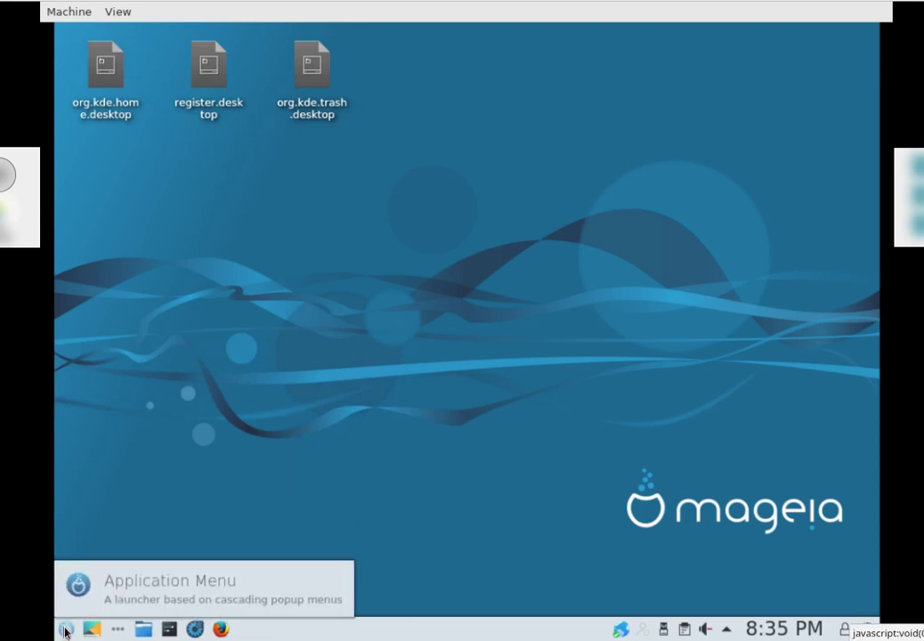
- Browse the launcher's recent items and its Internet, Office, Graphics and Sound & Video applications
left_click(65, 631)
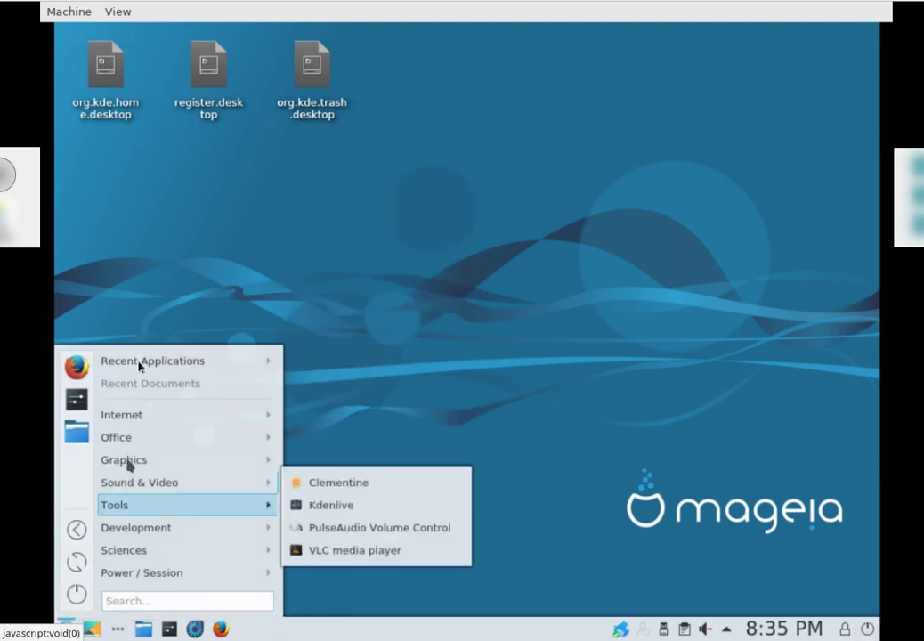
mouse_move(144, 365)
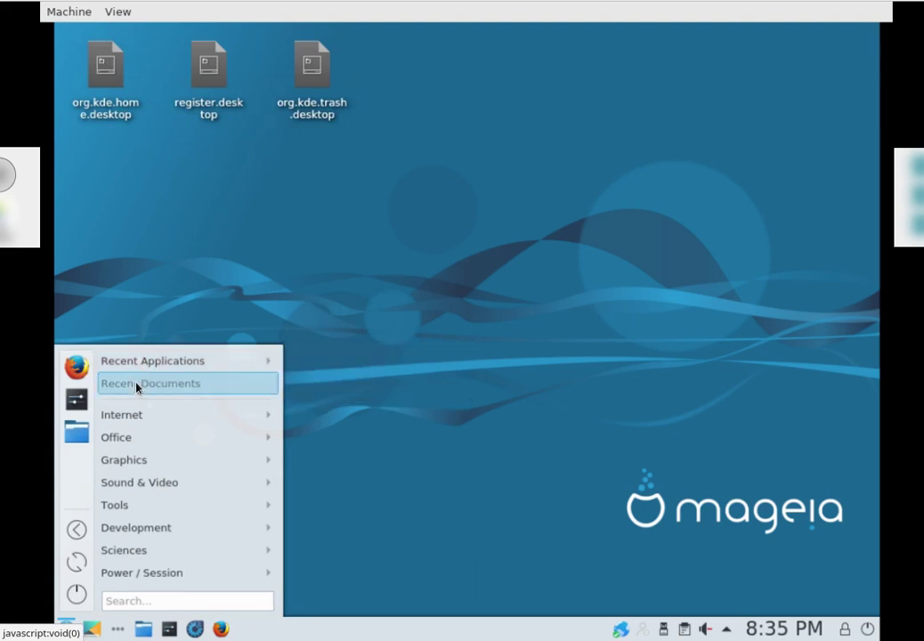
mouse_move(129, 420)
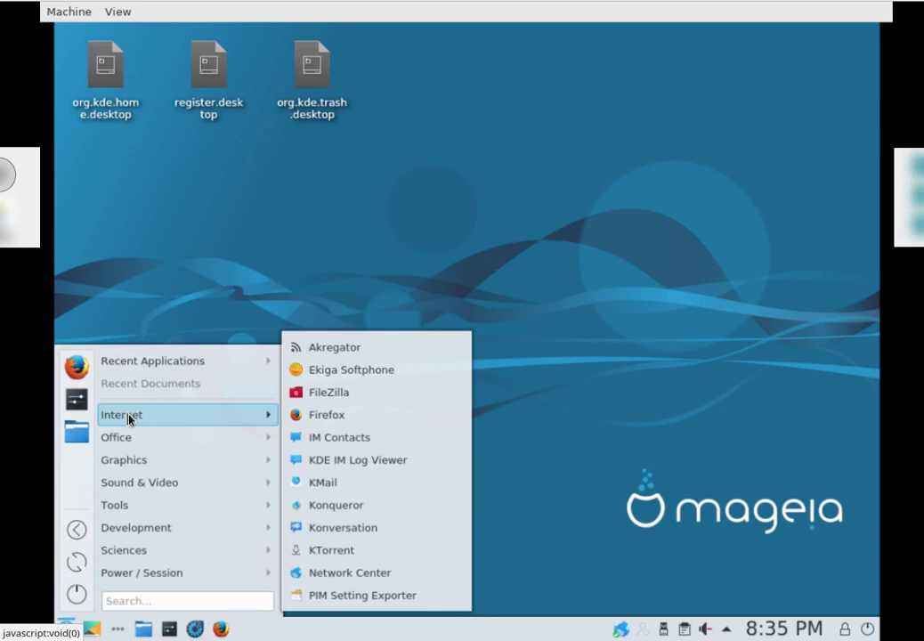
mouse_move(123, 449)
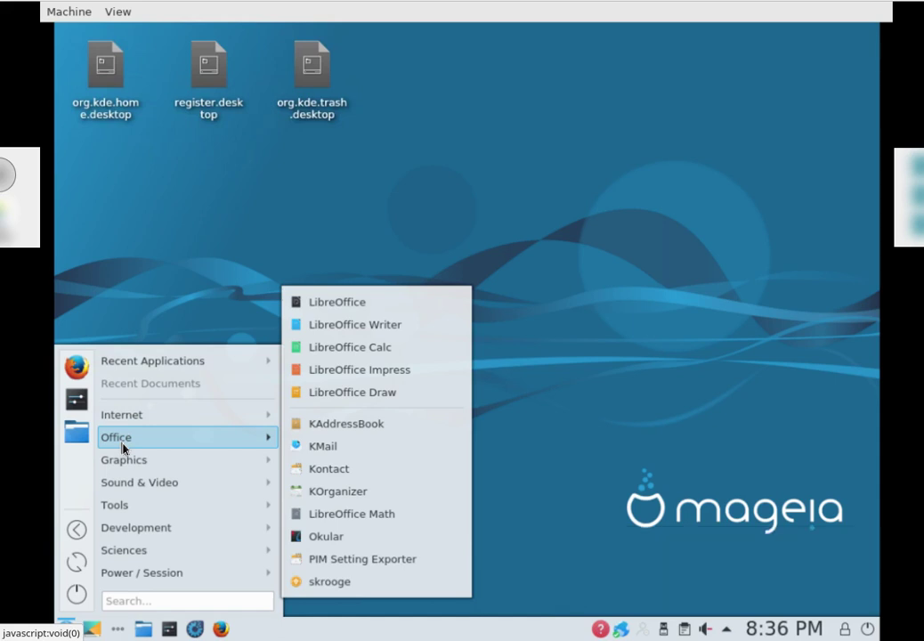
mouse_move(113, 470)
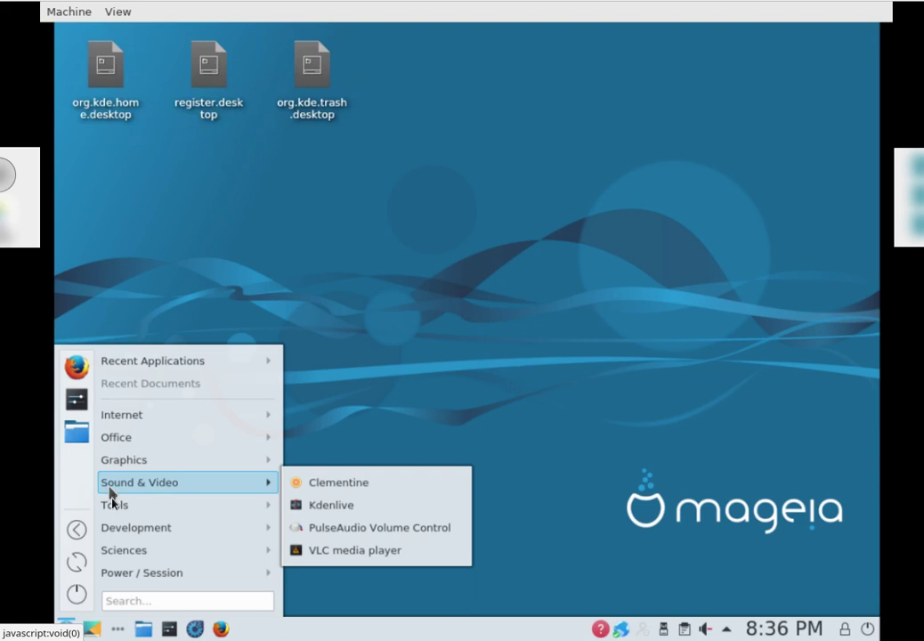
- Open System Settings from the application launcher and go to the Screen Locking page of Desktop Behavior
mouse_move(114, 512)
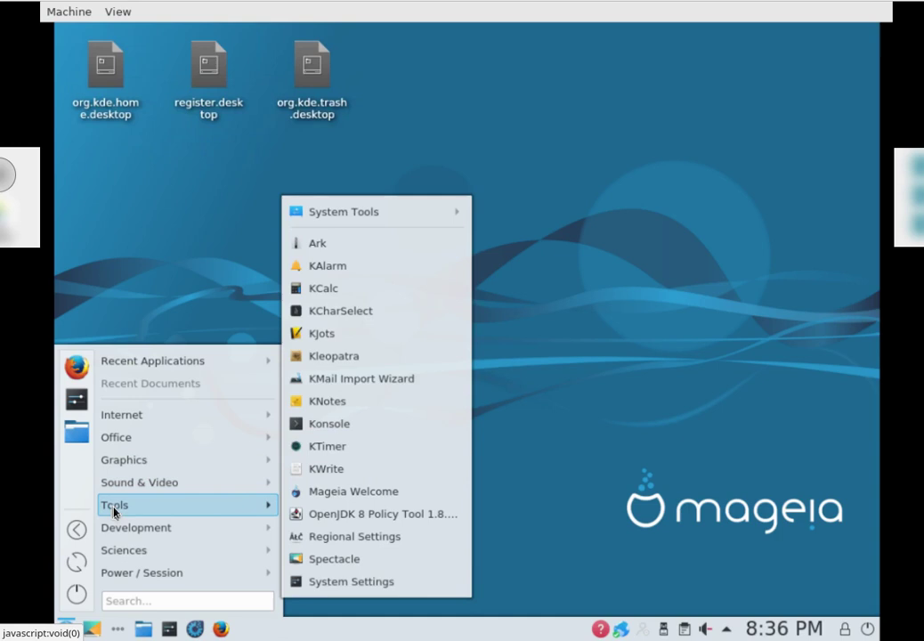
left_click(335, 584)
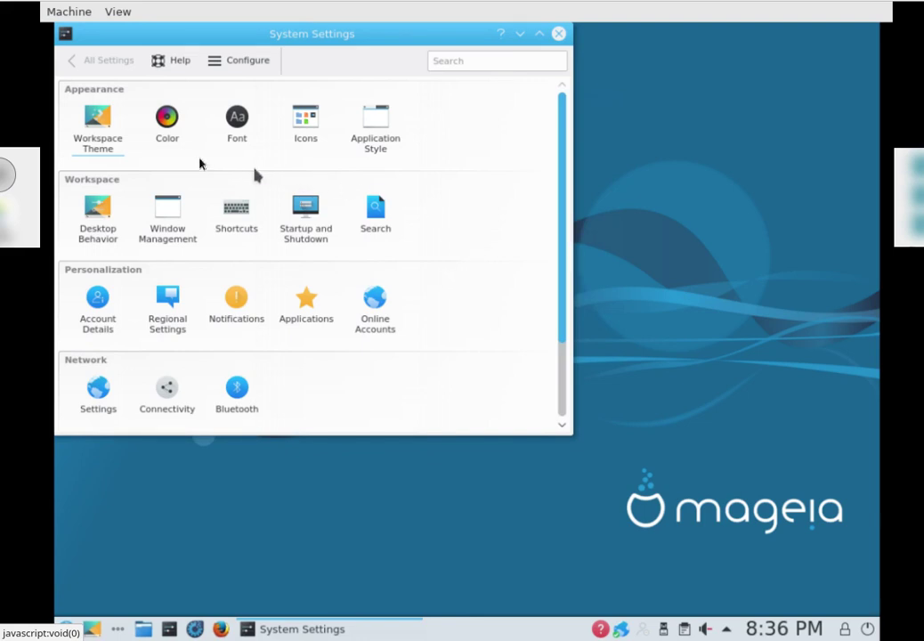
left_click(89, 248)
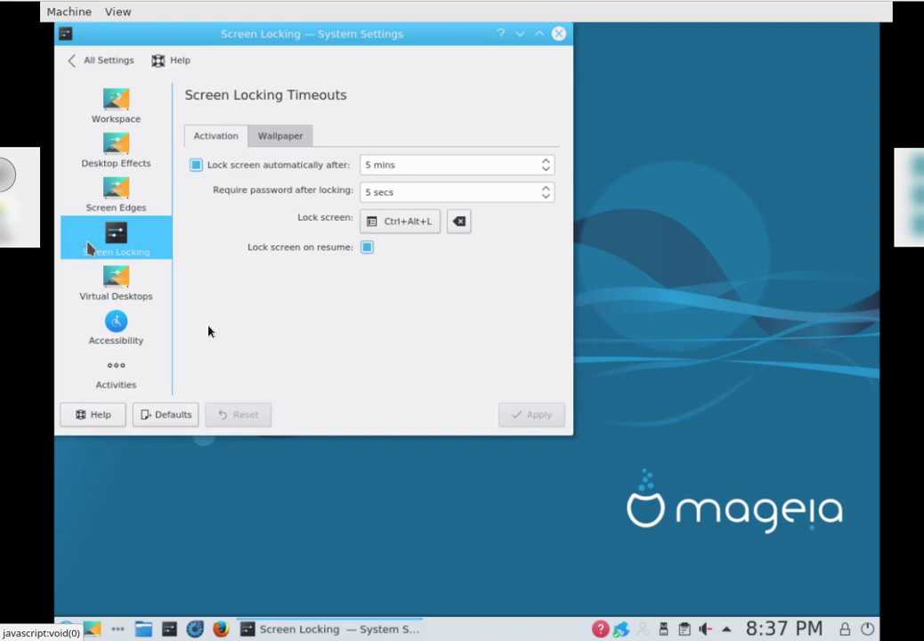
- Check the lock screen's wallpaper options, ending back on the screen locking activation options
left_click(285, 138)
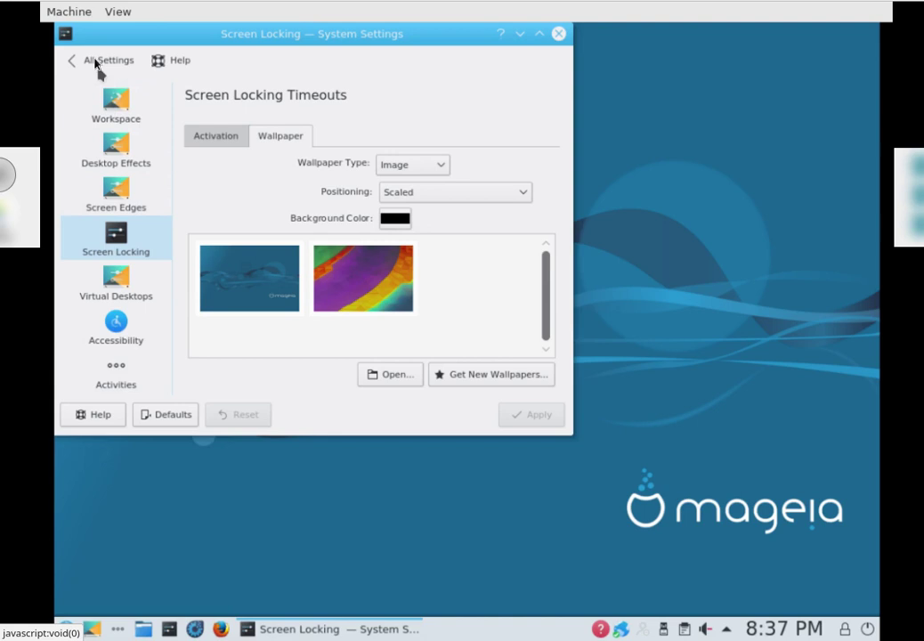
left_click(212, 140)
left_click(274, 139)
left_click(212, 136)
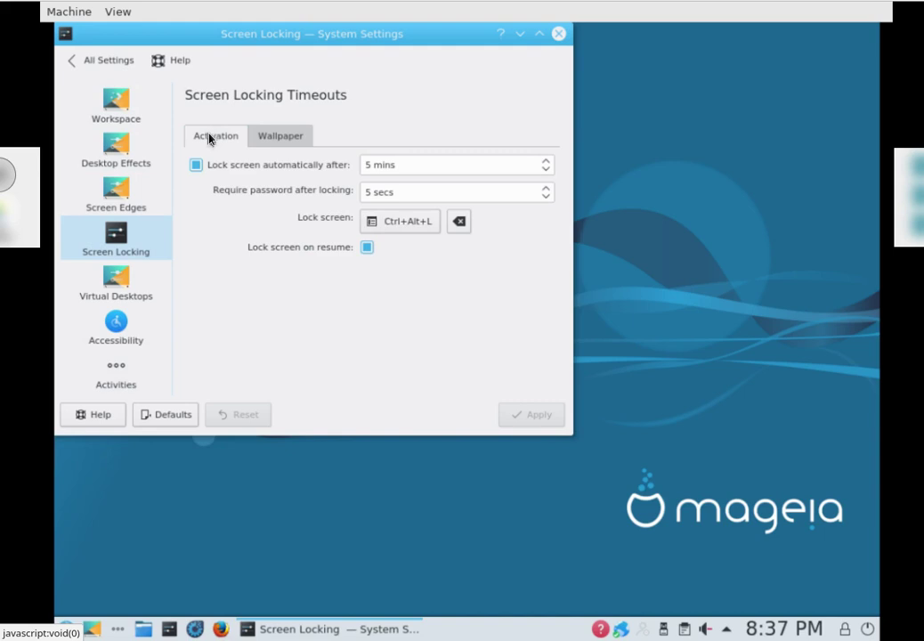
- Set the automatic screen lock to 1 minute and the password requirement after locking to 40 seconds
left_click(545, 173)
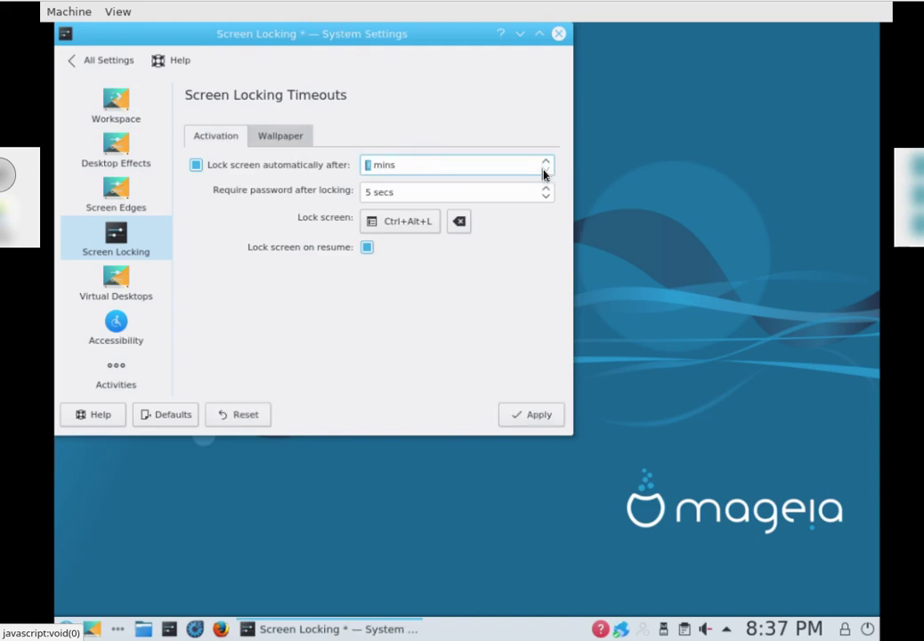
left_click(544, 173)
left_click(545, 197)
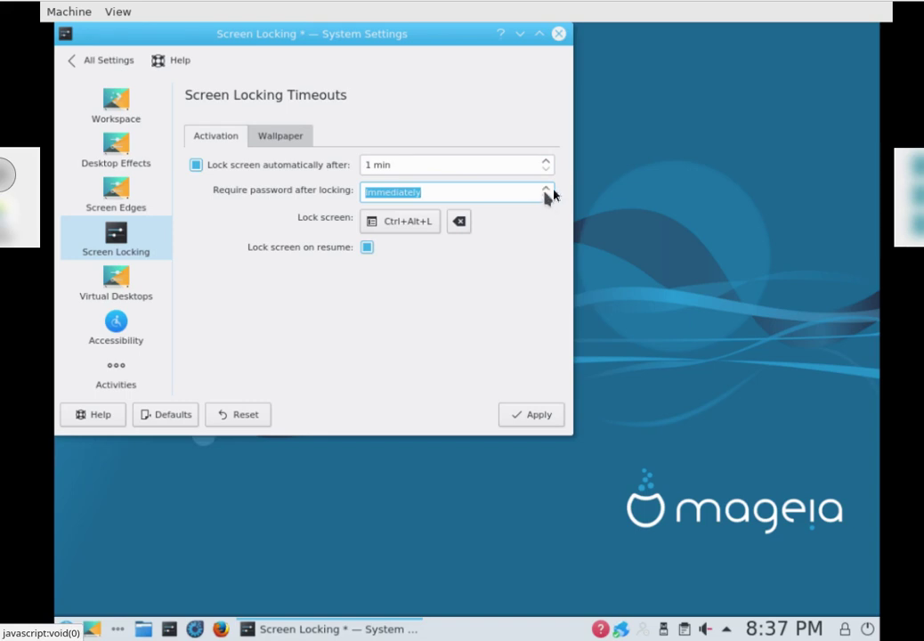
left_click(547, 189)
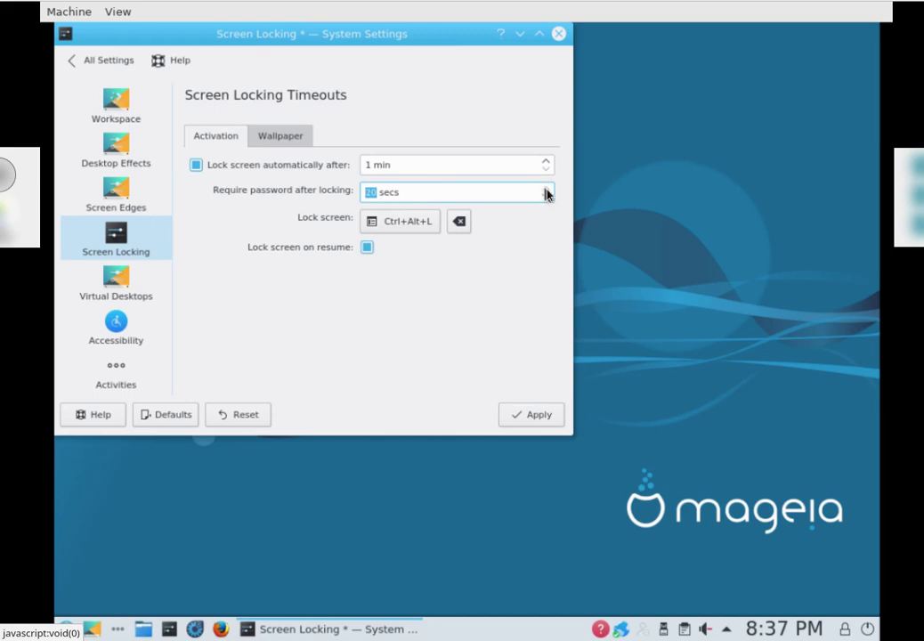
scroll(547, 193, "up", 2)
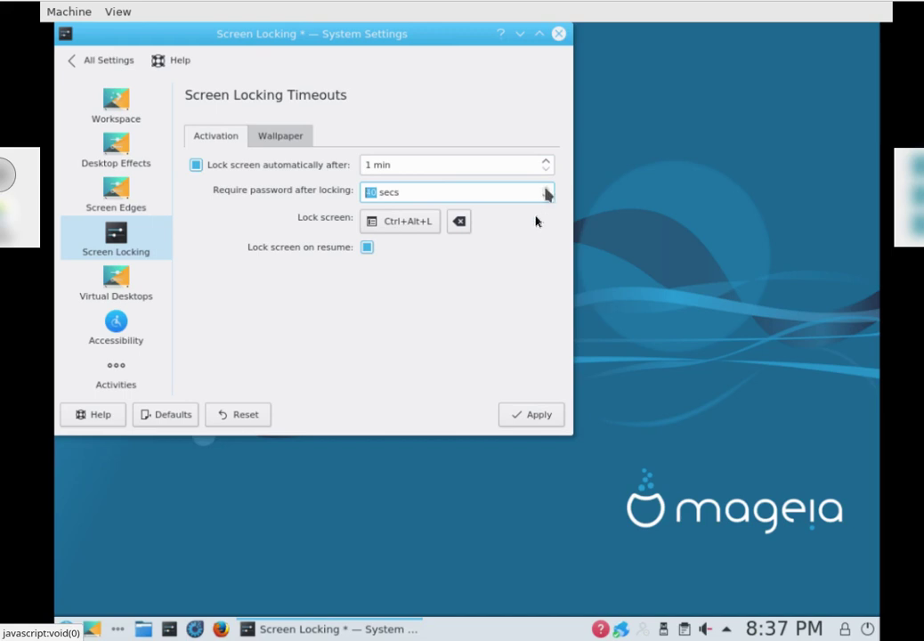
- Disable screen locking on resume and automatic screen locking, and apply the changes while returning to the settings overview
left_click(366, 248)
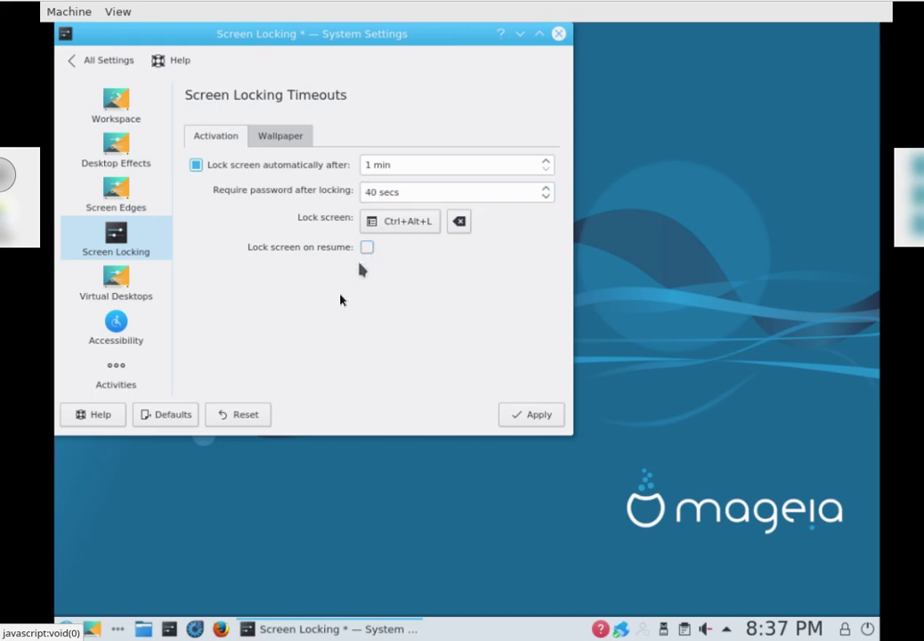
left_click(198, 169)
left_click(92, 61)
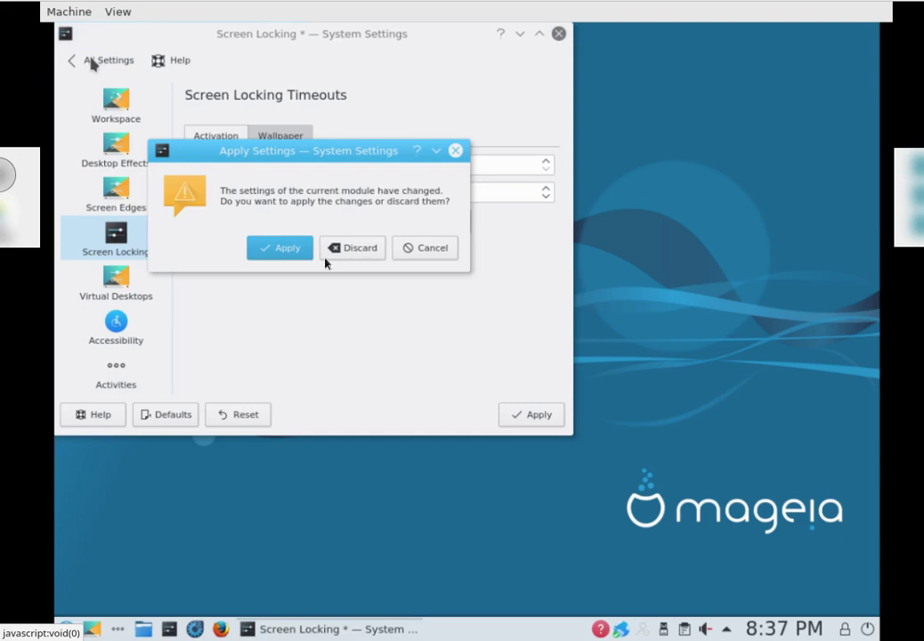
left_click(301, 255)
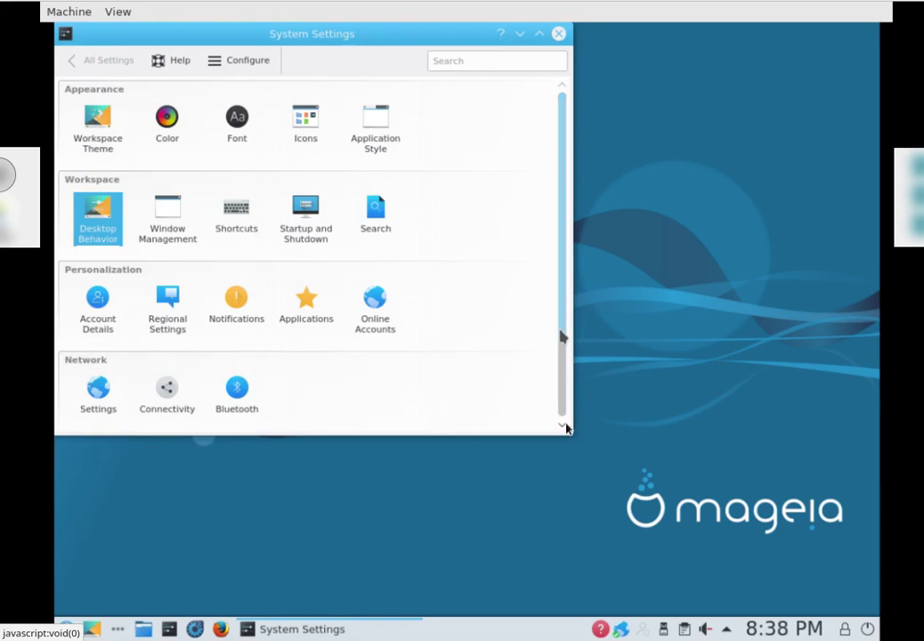
- Disable Screen Energy Saving and Button events handling in Power Management, and apply the changes while moving to Activity Settings
scroll(565, 406, "down", 2)
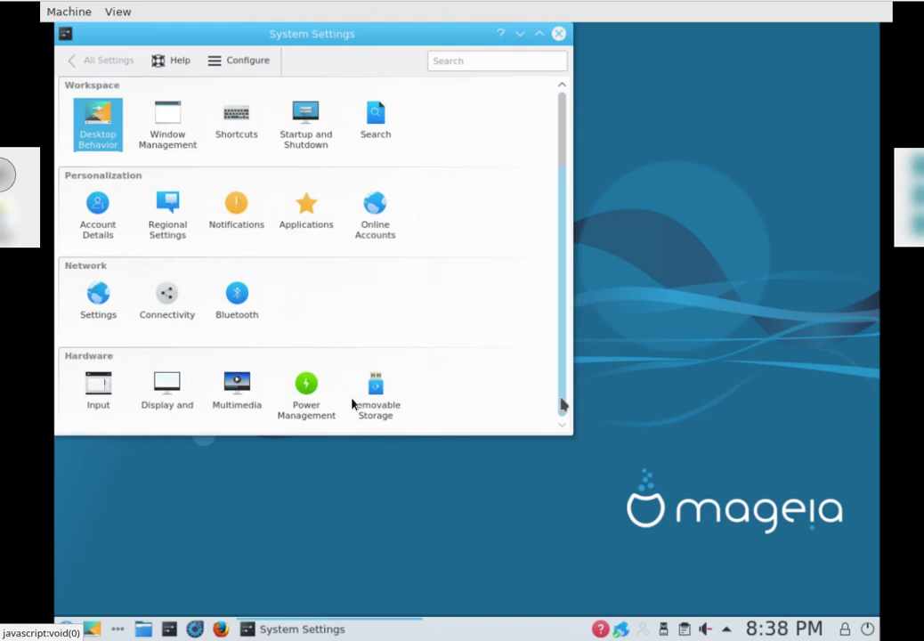
left_click(313, 407)
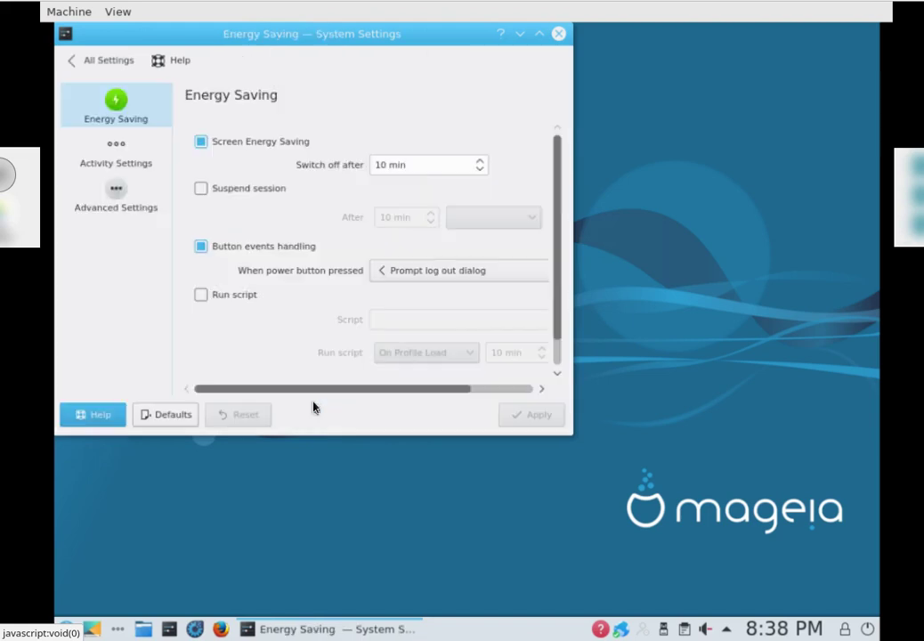
left_click(201, 150)
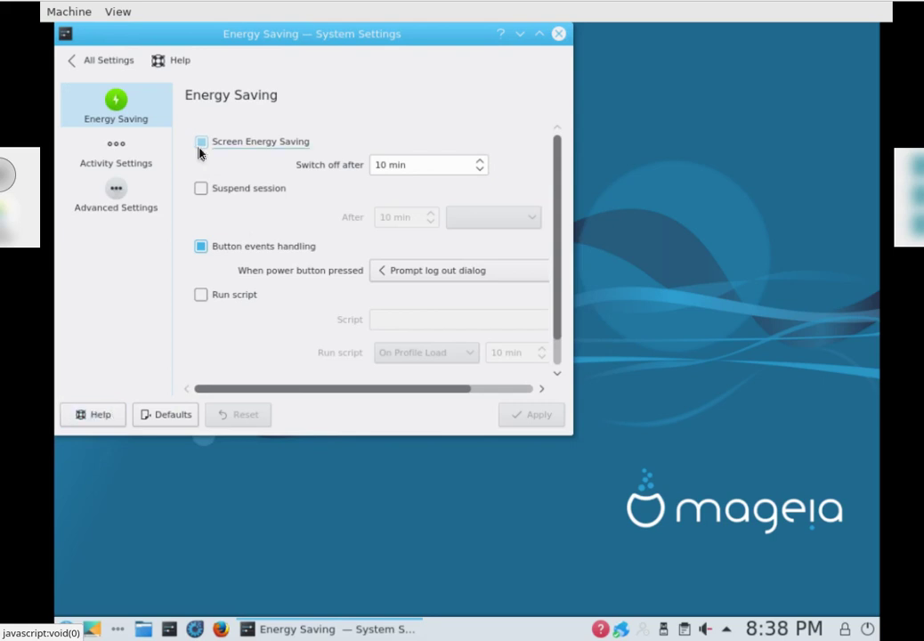
left_click(202, 249)
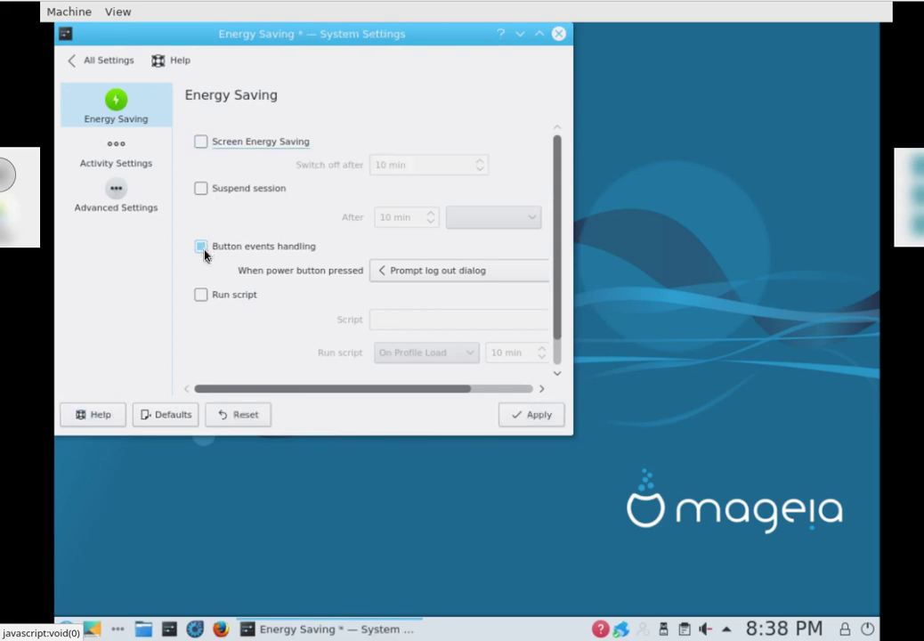
left_click(140, 166)
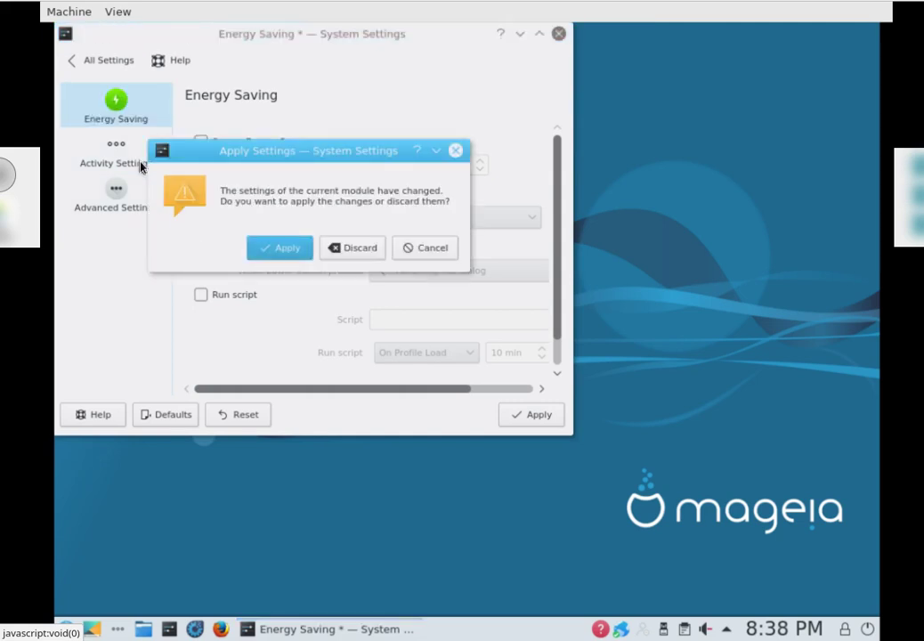
left_click(281, 250)
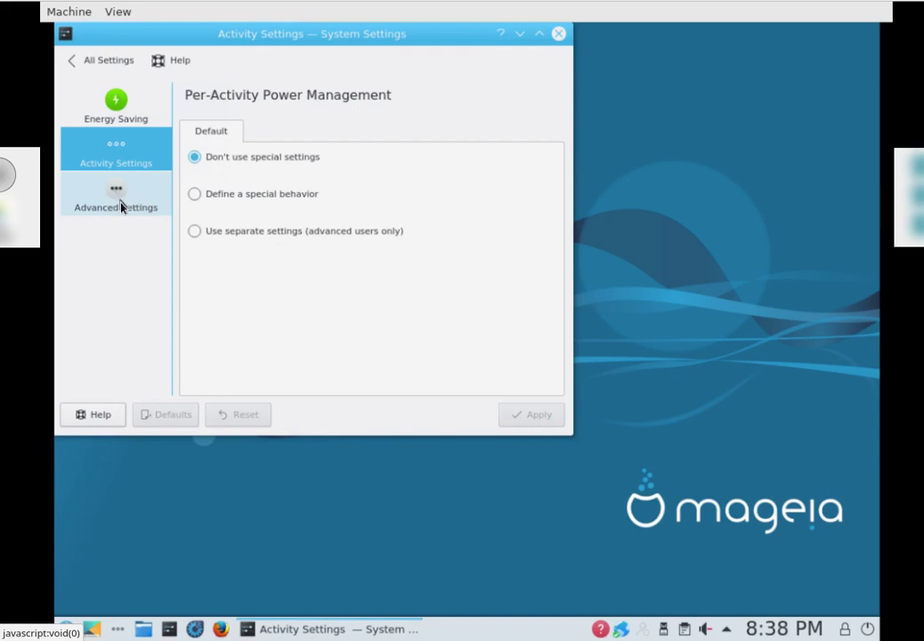
- Check the advanced power management settings and return to the beginning of the settings overview
left_click(121, 208)
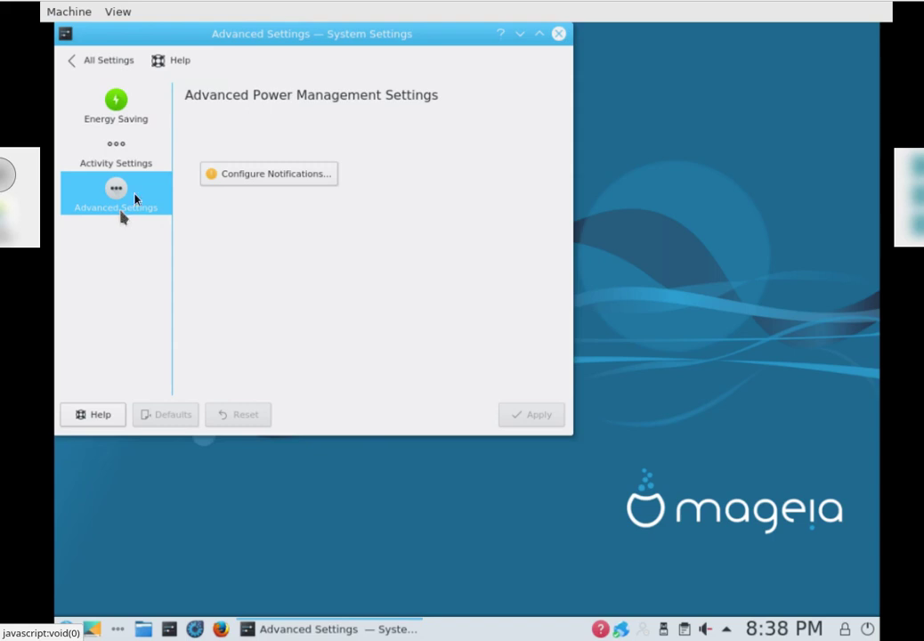
left_click(106, 64)
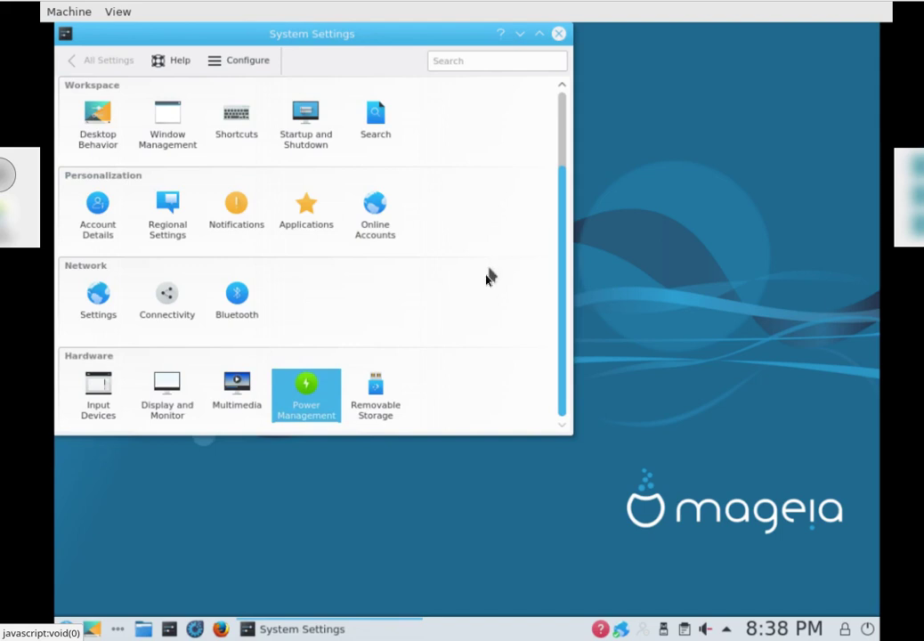
scroll(487, 281, "up", 2)
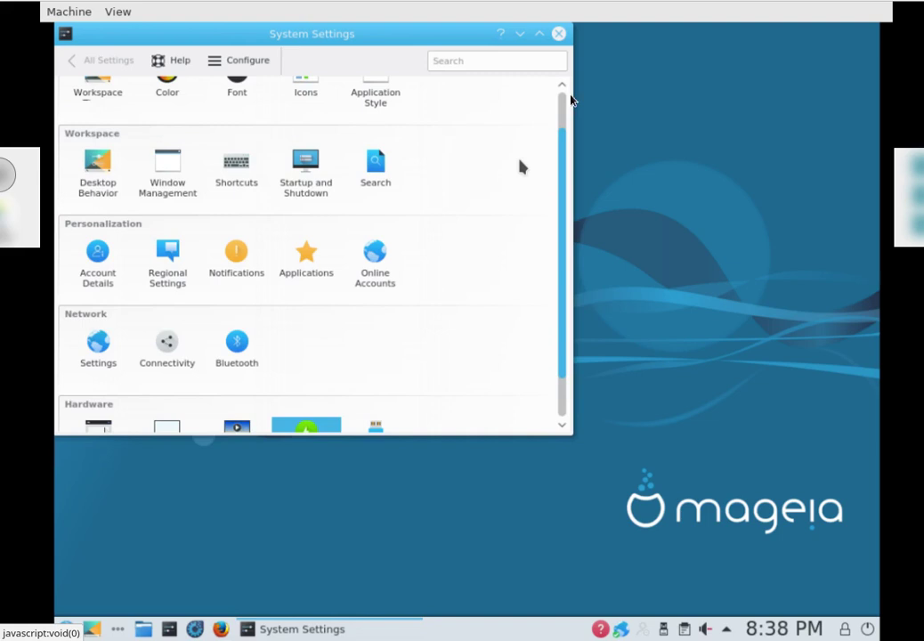
scroll(523, 168, "up", 1)
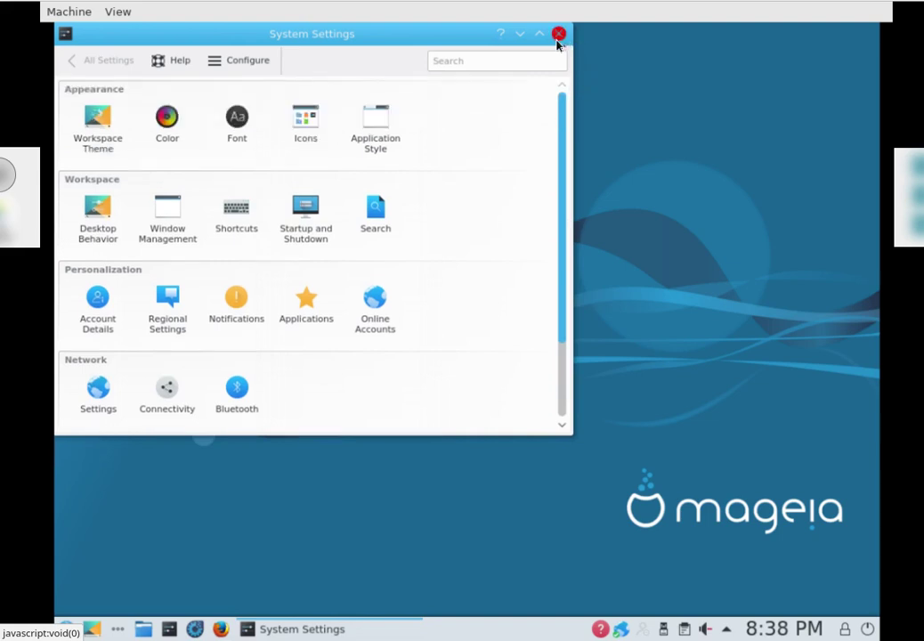
- Preview the Mageia Control Center and System Settings launchers, closing each window to return to the desktop
left_click(559, 34)
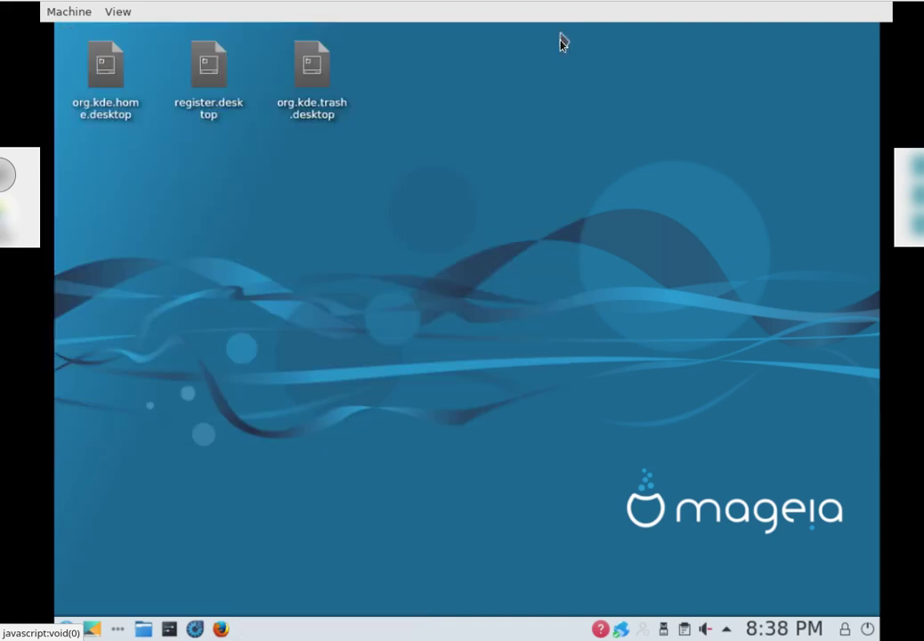
left_click(198, 631)
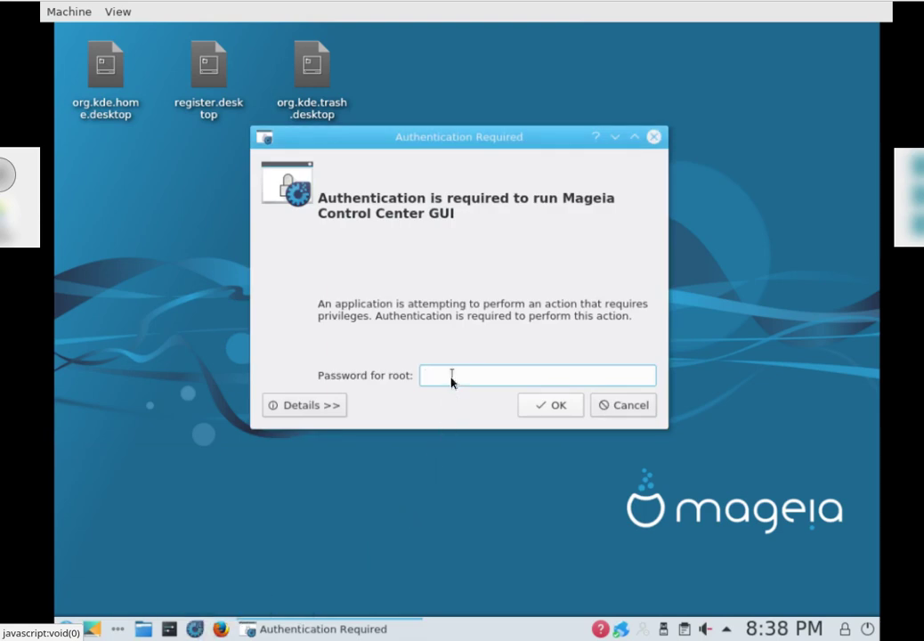
left_click(654, 136)
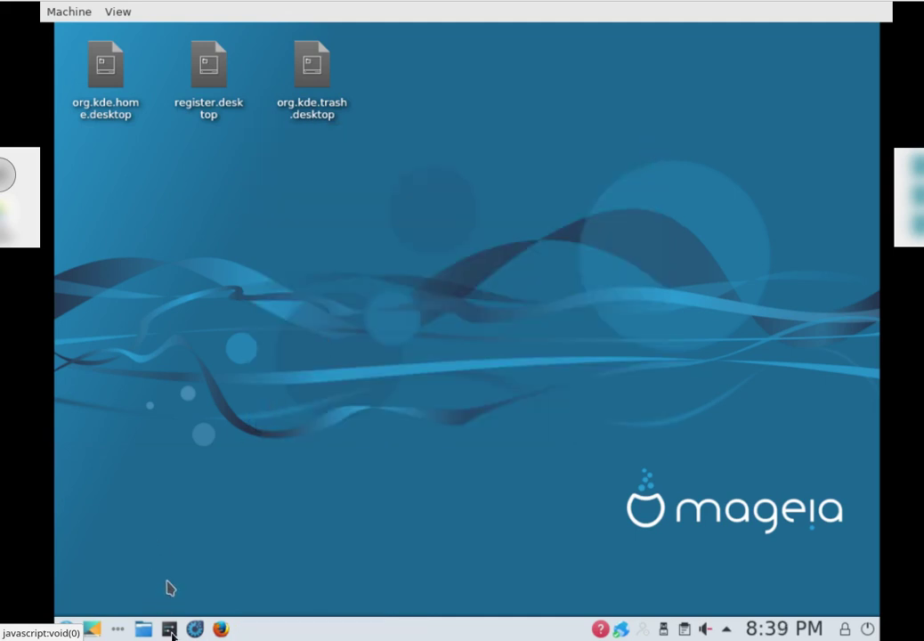
left_click(169, 630)
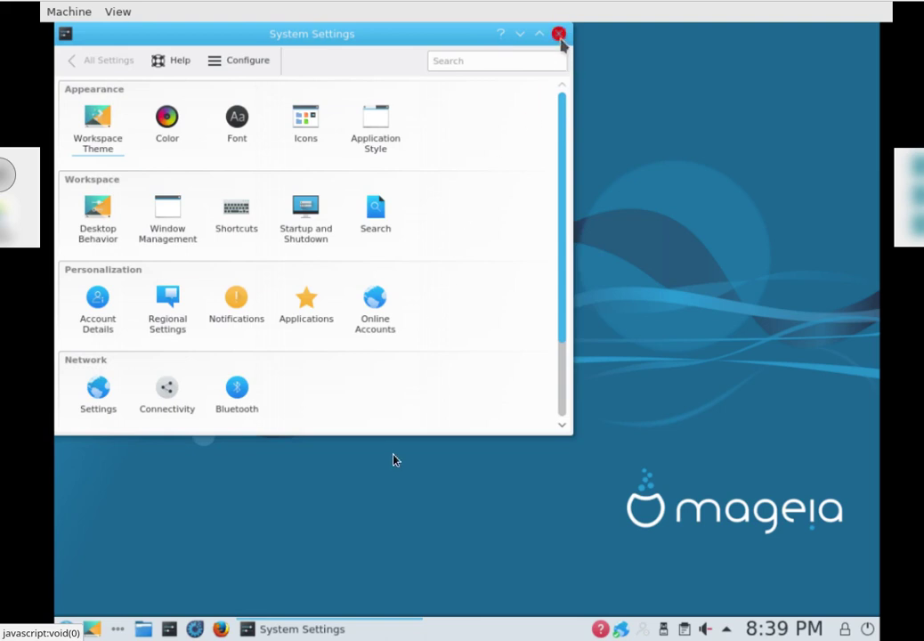
left_click(561, 36)
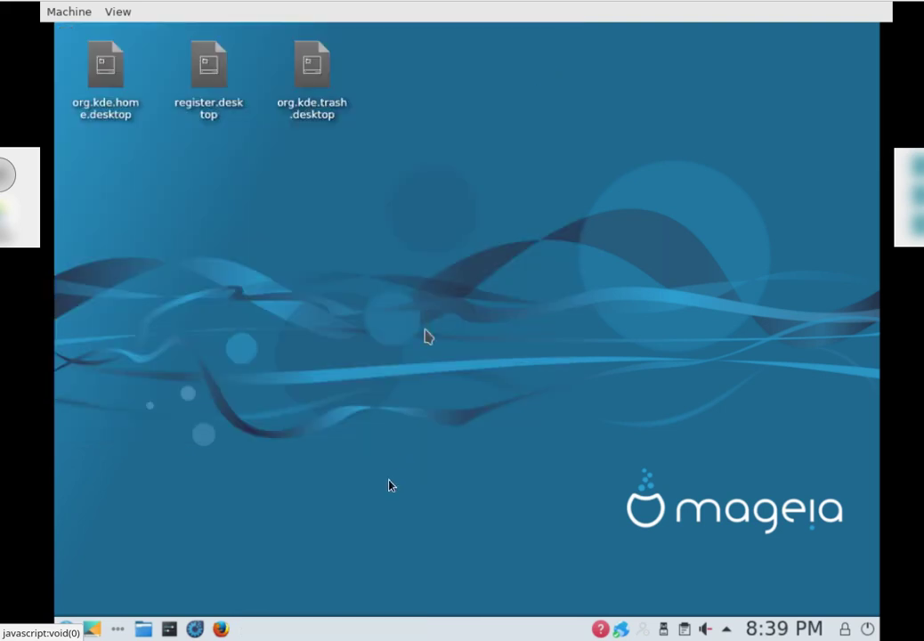
- Open the Home folder in the file manager, close the duplicate window and move the remaining one nearer the desktop's centre
left_click(142, 633)
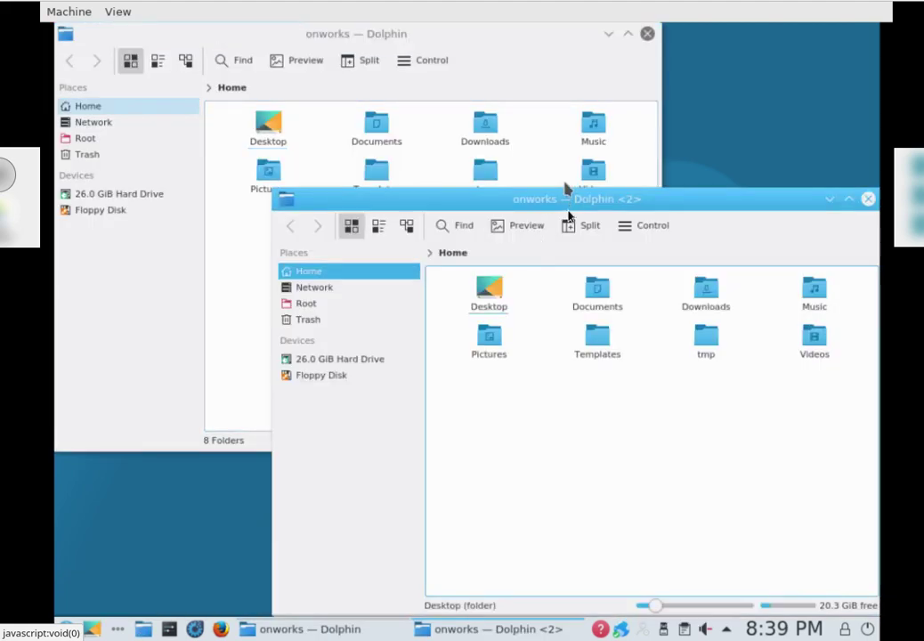
left_click(647, 34)
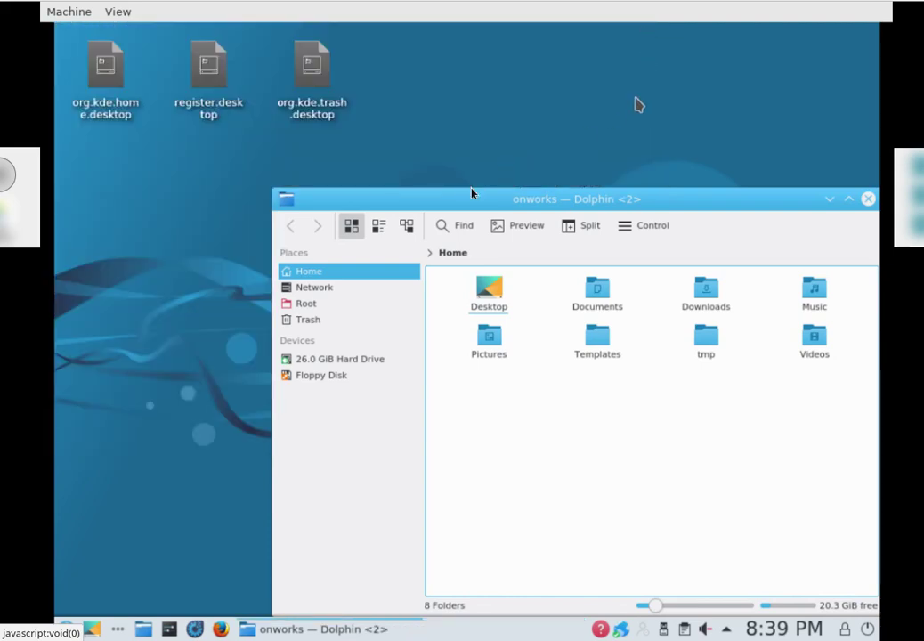
left_click_drag(458, 201, 375, 119)
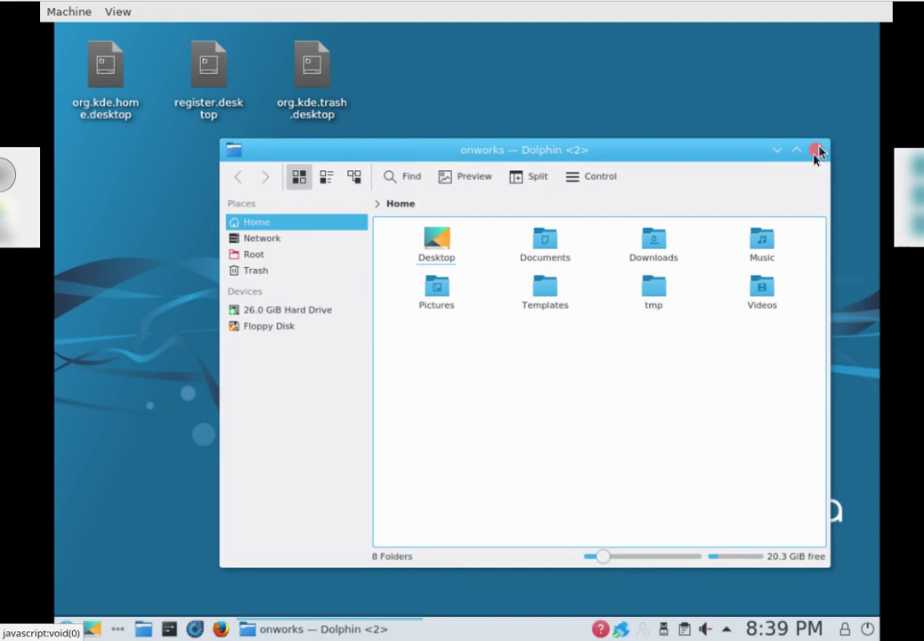
- Check the Trash, Root and Floppy Disk locations, and close the file manager and the Device Notifier
left_click(260, 271)
left_click(264, 256)
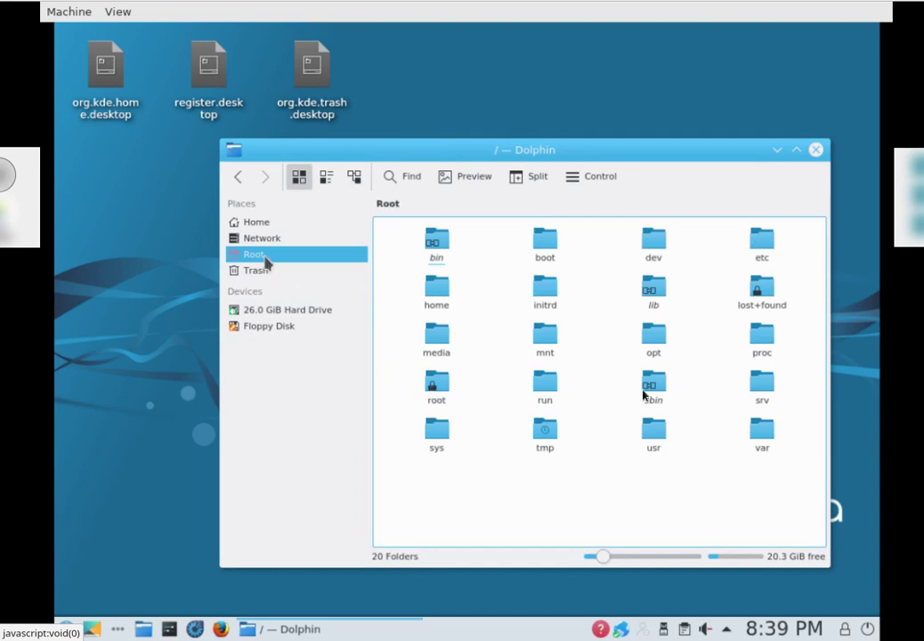
left_click(277, 330)
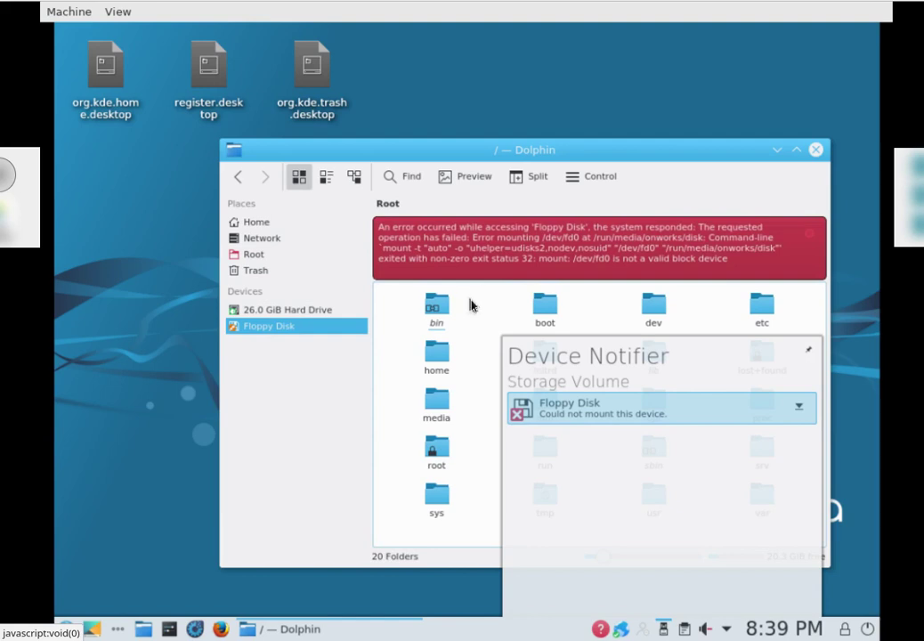
left_click(816, 155)
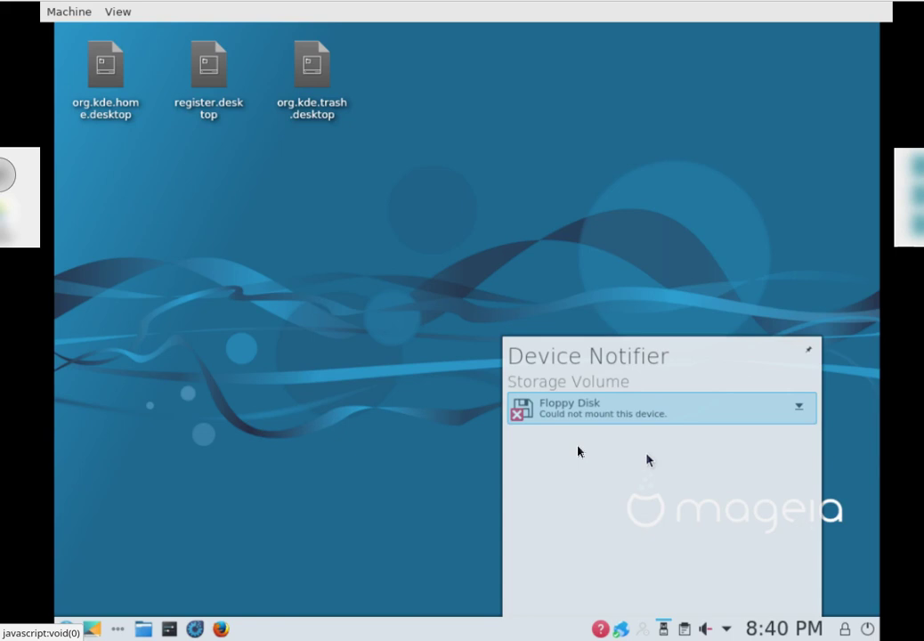
left_click(790, 358)
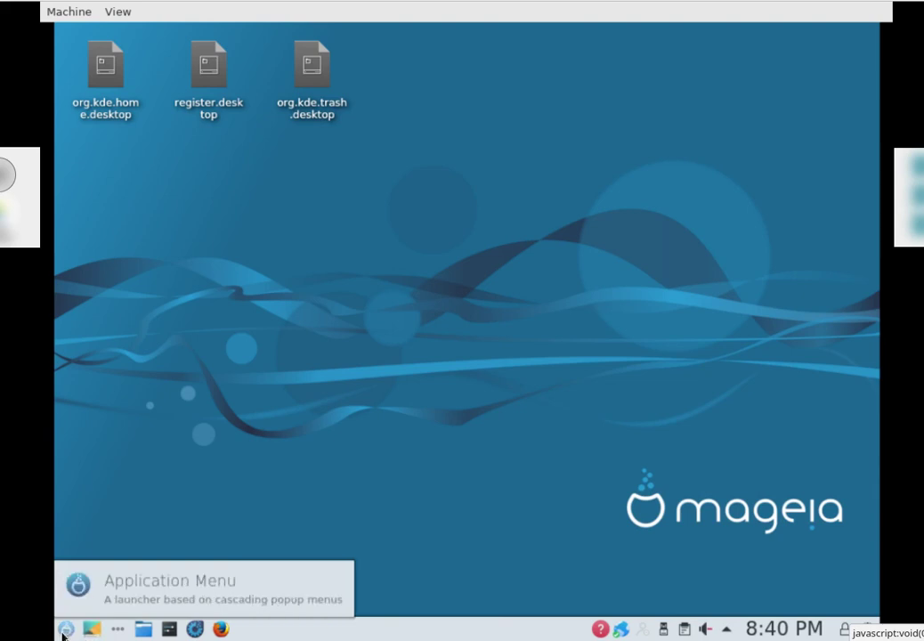
- Examine the Internet, Office, Graphics and Sciences application categories in the application launcher
left_click(65, 629)
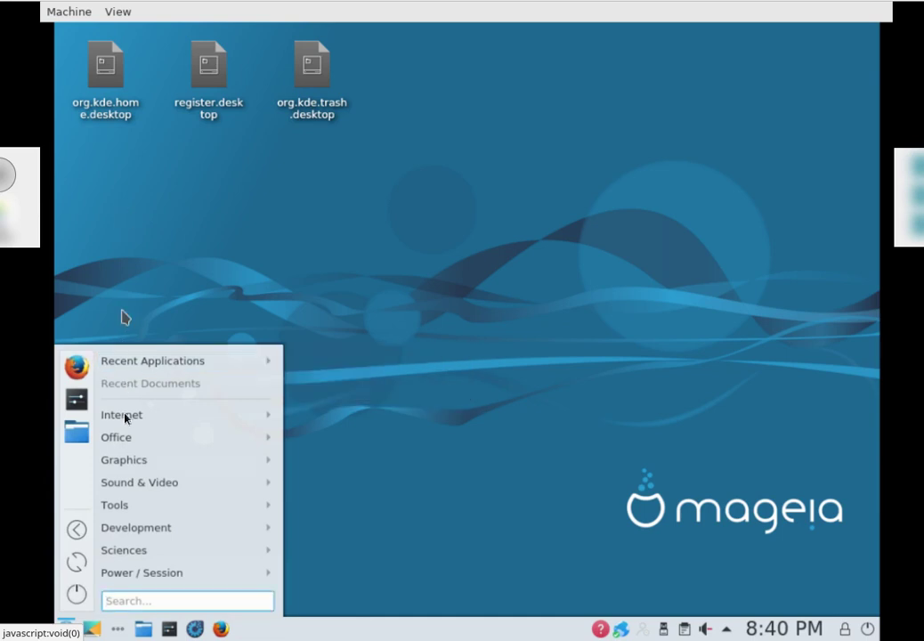
mouse_move(126, 421)
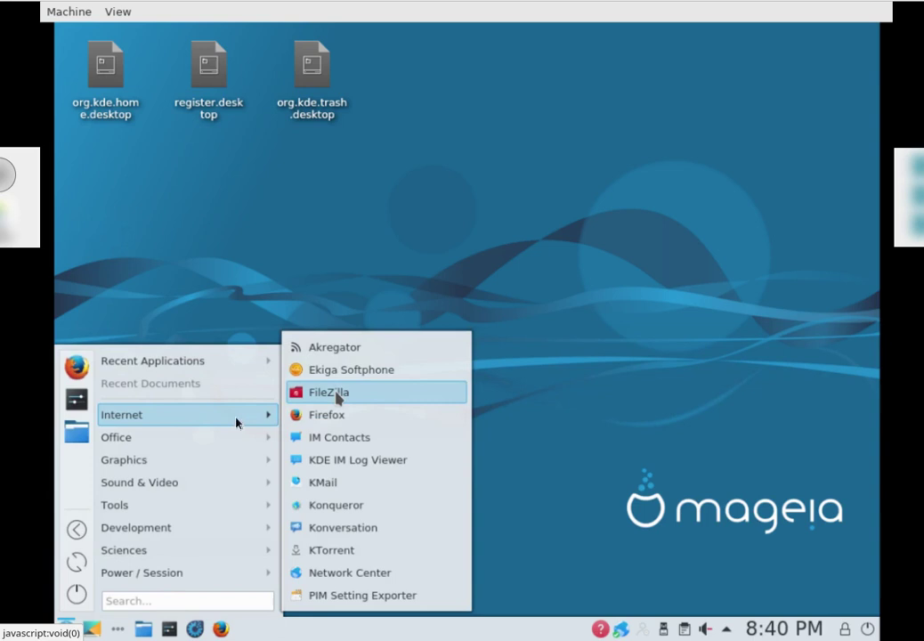
mouse_move(162, 435)
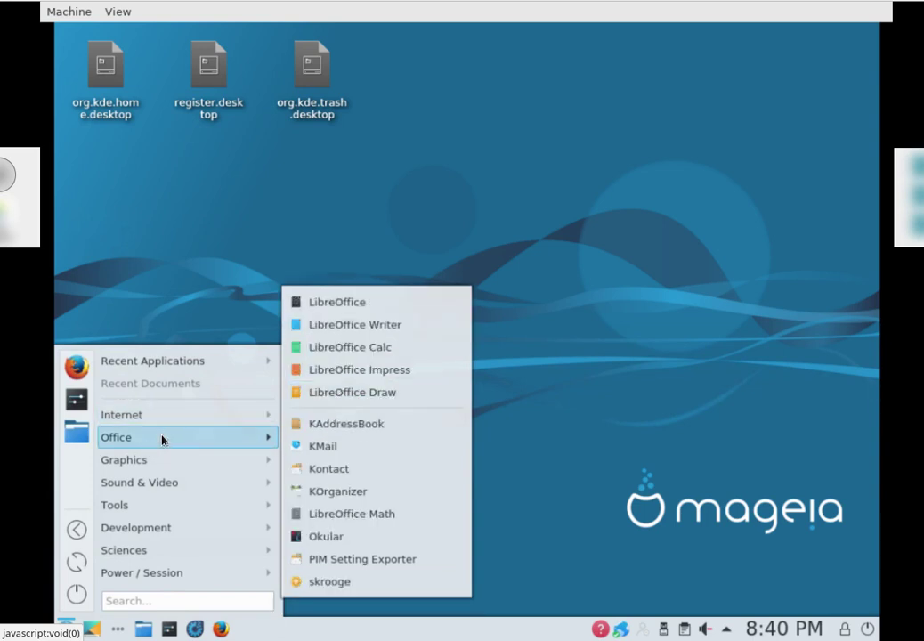
mouse_move(178, 472)
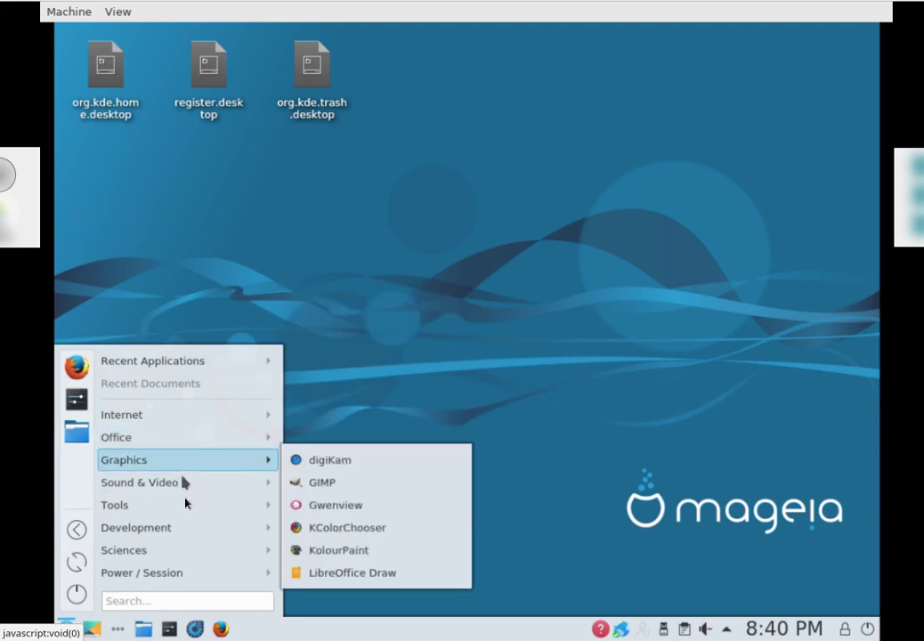
mouse_move(147, 592)
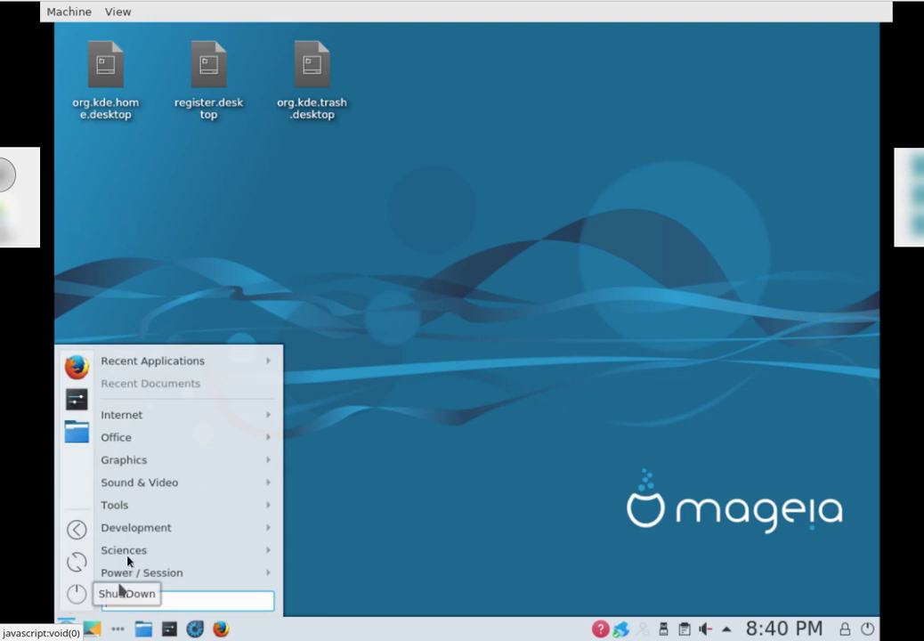
mouse_move(129, 561)
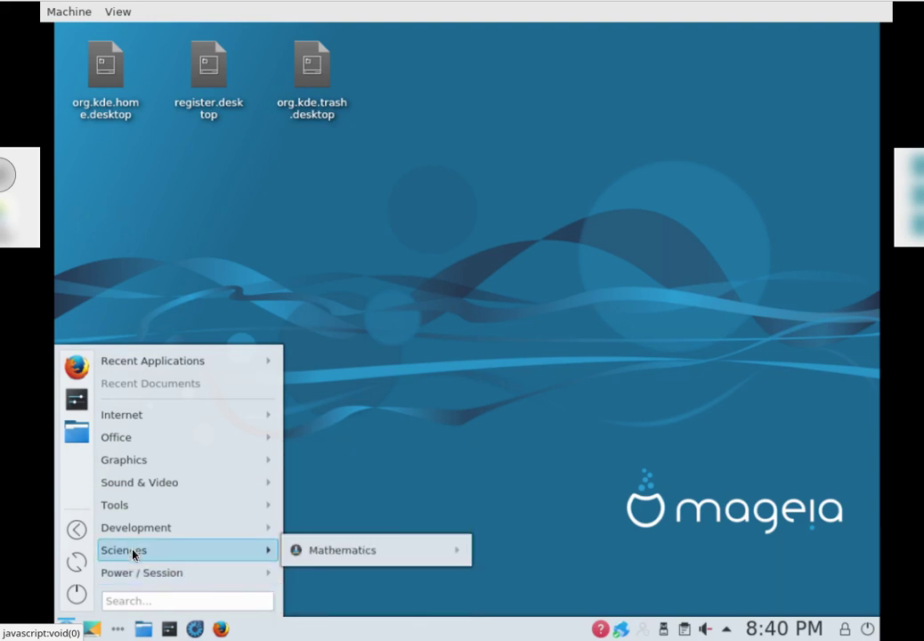
mouse_move(359, 552)
mouse_move(164, 533)
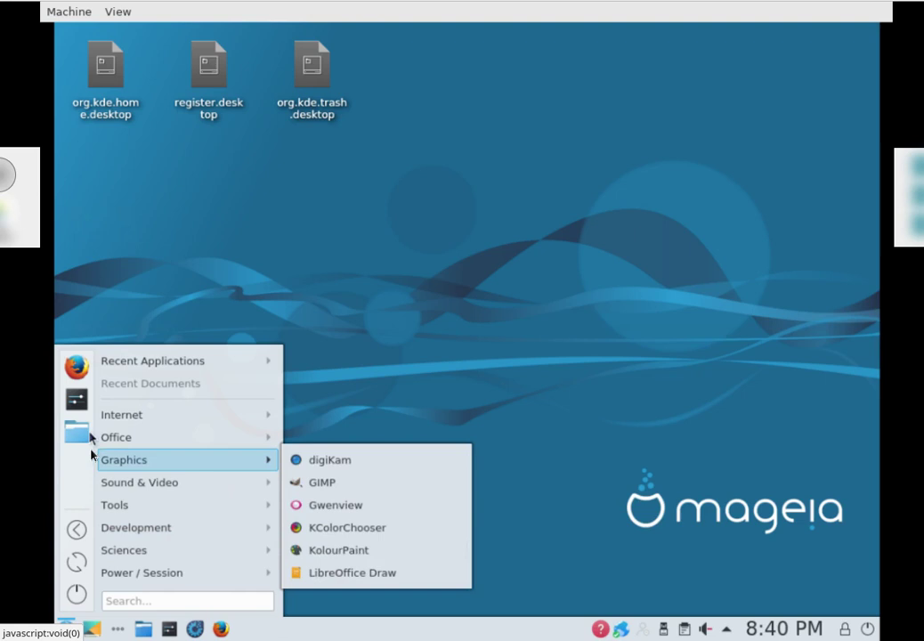
- Launch skrooge from the Office applications and dismiss its Tip of the Day
mouse_move(113, 436)
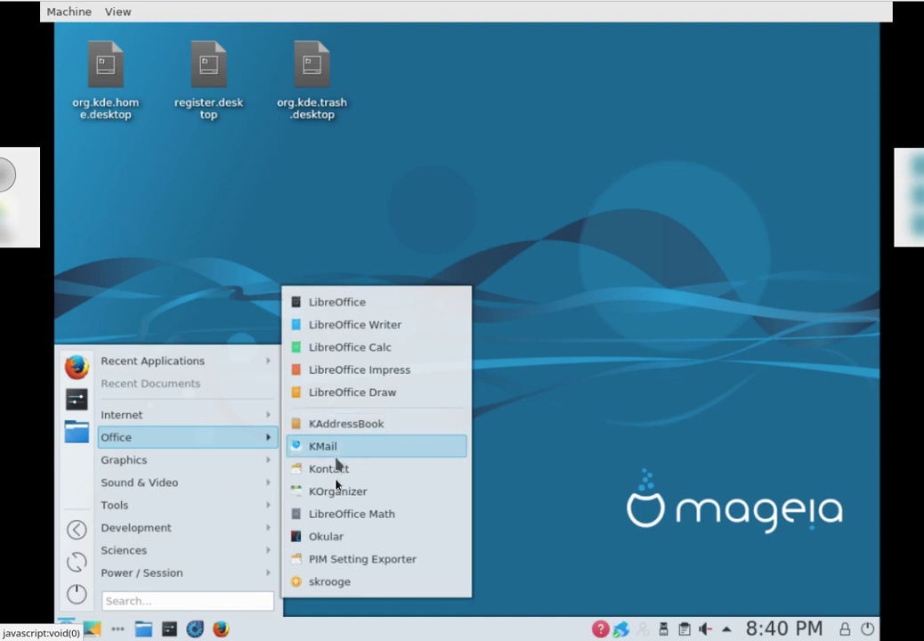
left_click(338, 581)
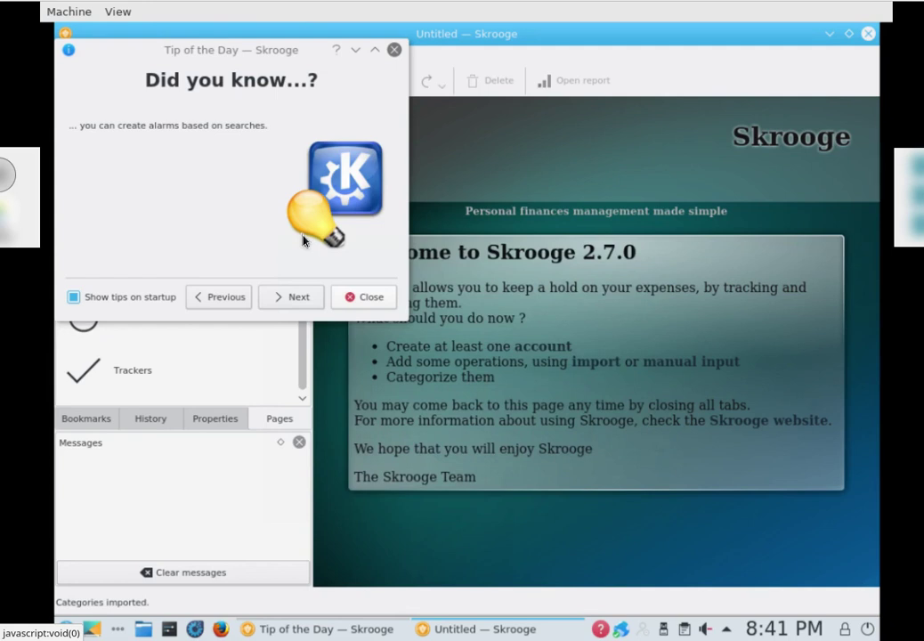
left_click(395, 51)
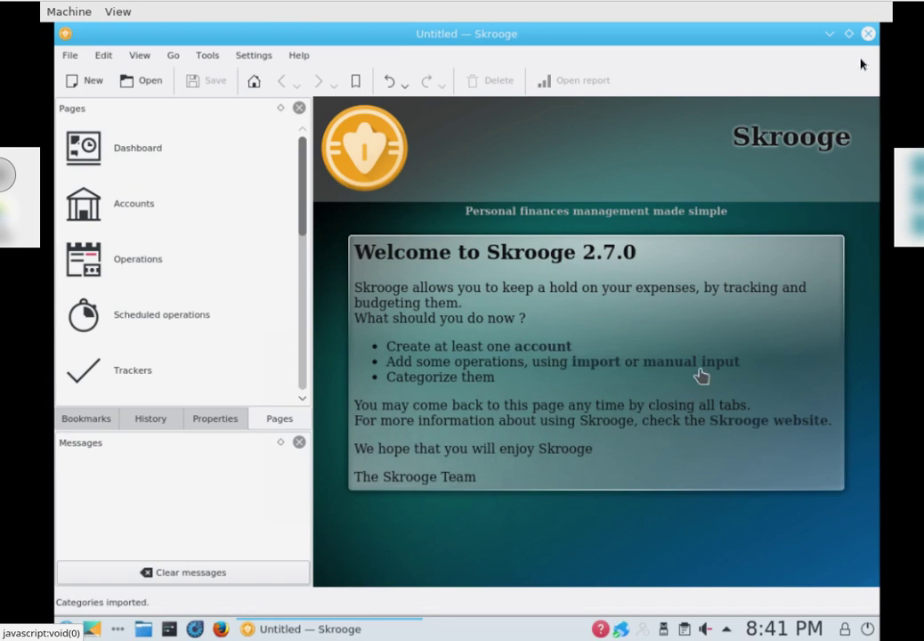
- Look through Skrooge's Dashboard, Accounts, Operations, Scheduled operations and Trackers pages, and close Skrooge without saving
left_click(142, 148)
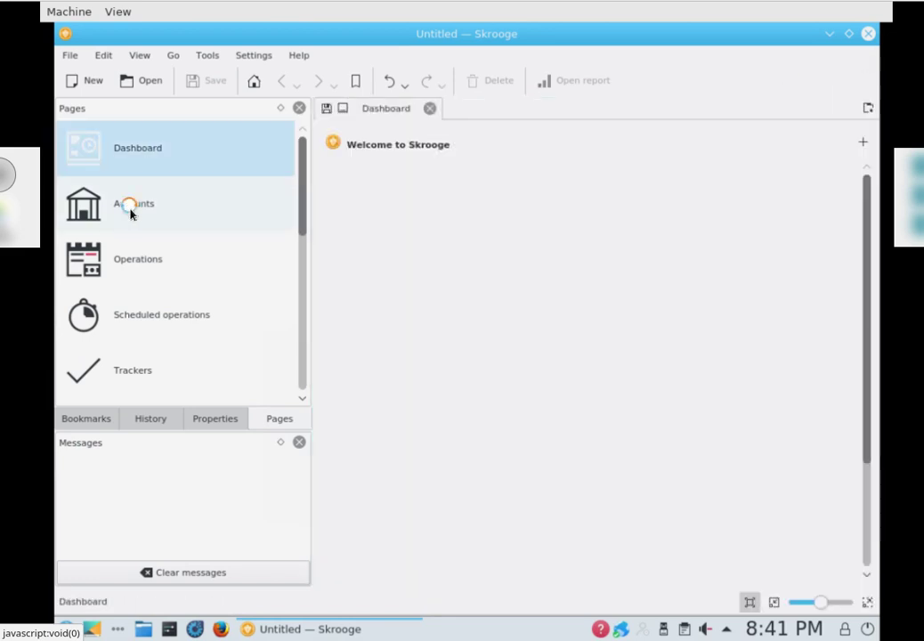
left_click(130, 212)
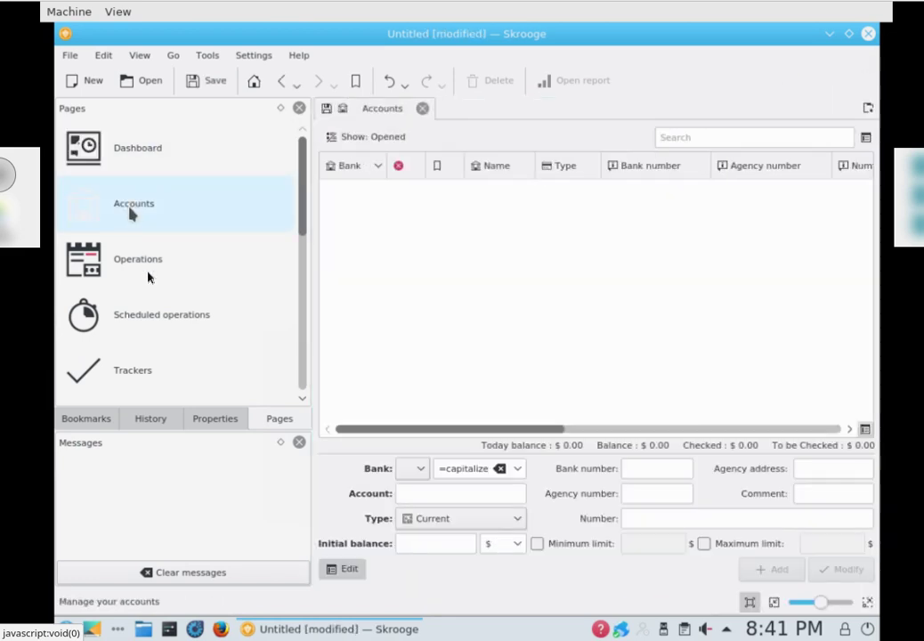
left_click(142, 268)
left_click(152, 321)
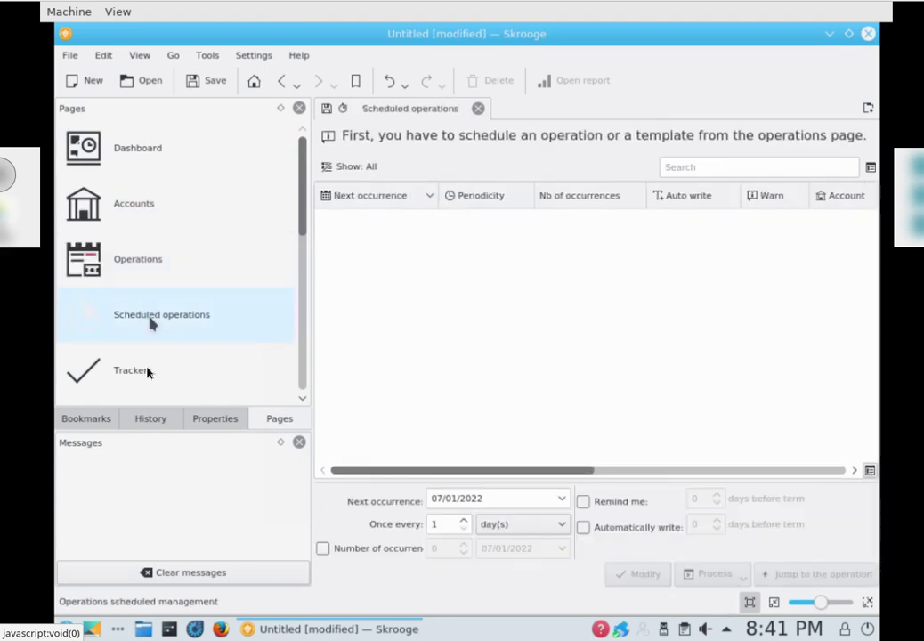
left_click(149, 371)
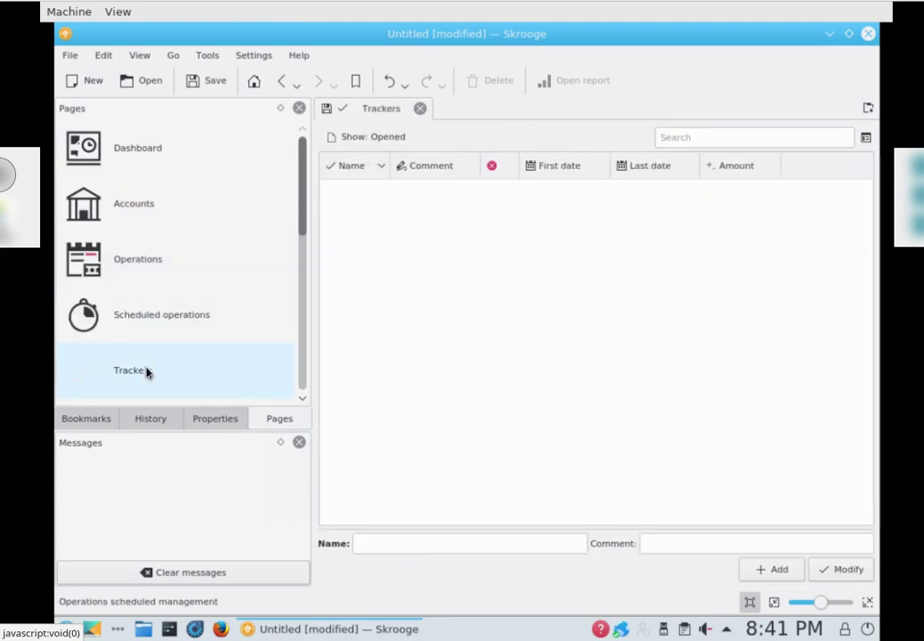
left_click(867, 36)
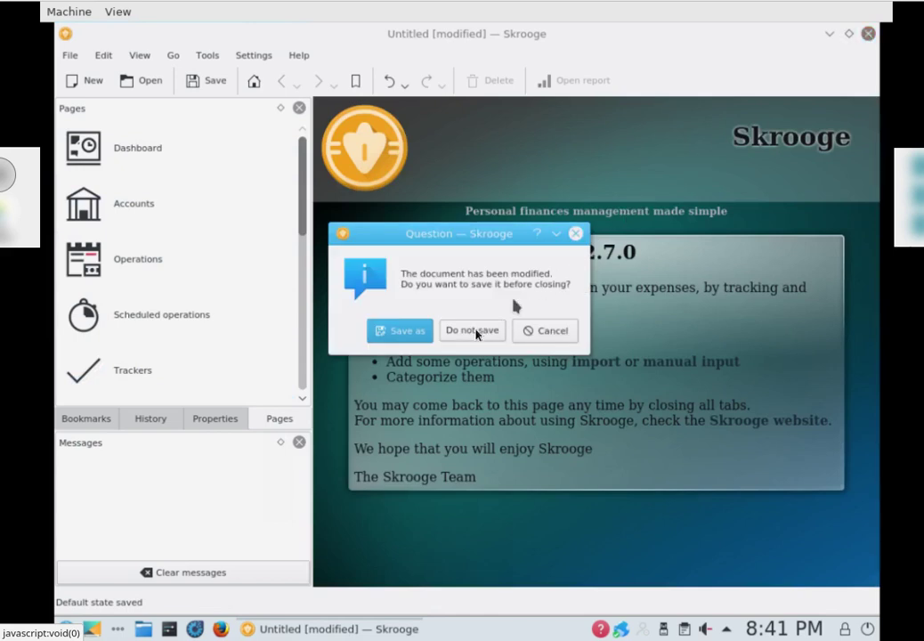
left_click(464, 339)
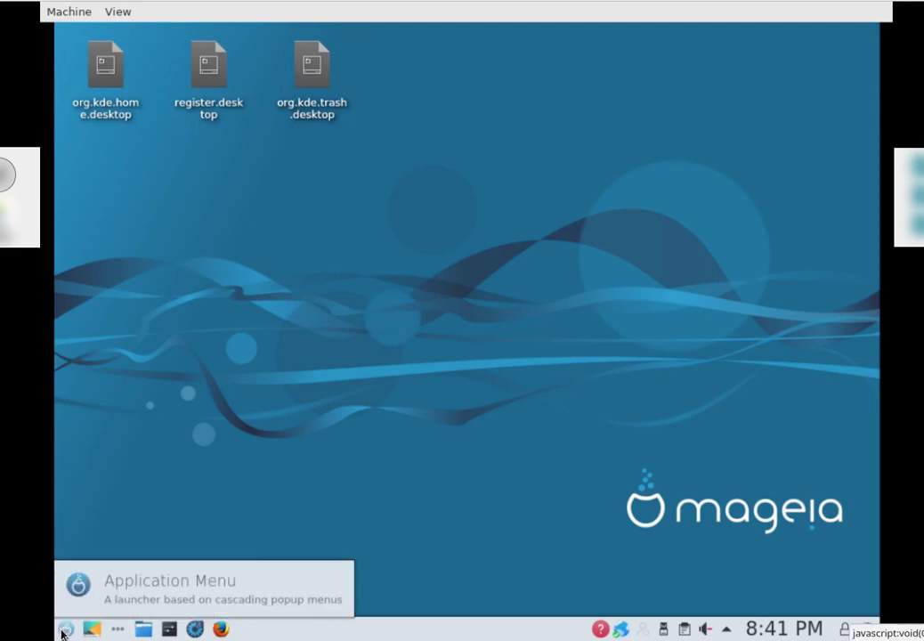
- Check the application launcher and the clipboard's context options in the system tray, dismissing both
left_click(64, 630)
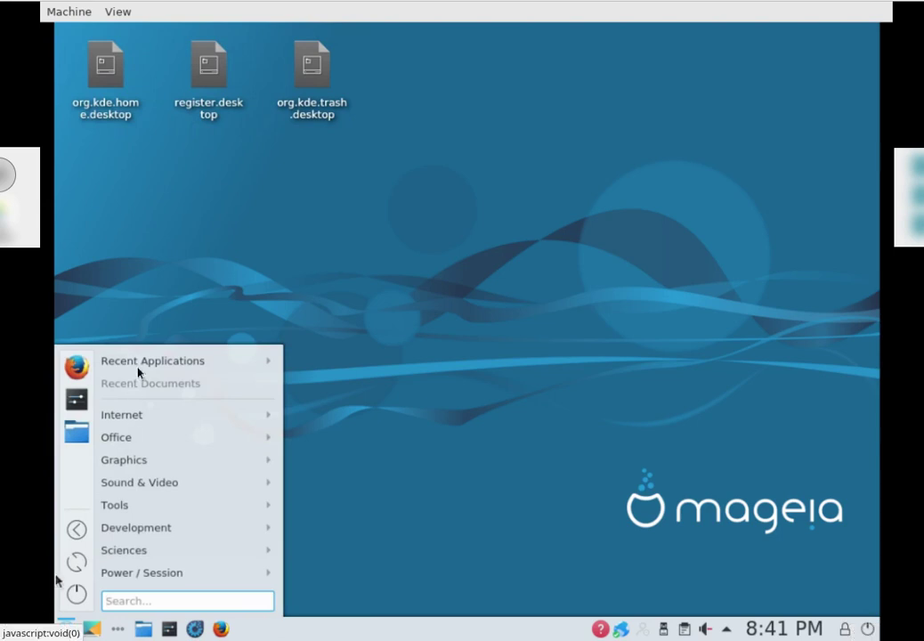
left_click(130, 275)
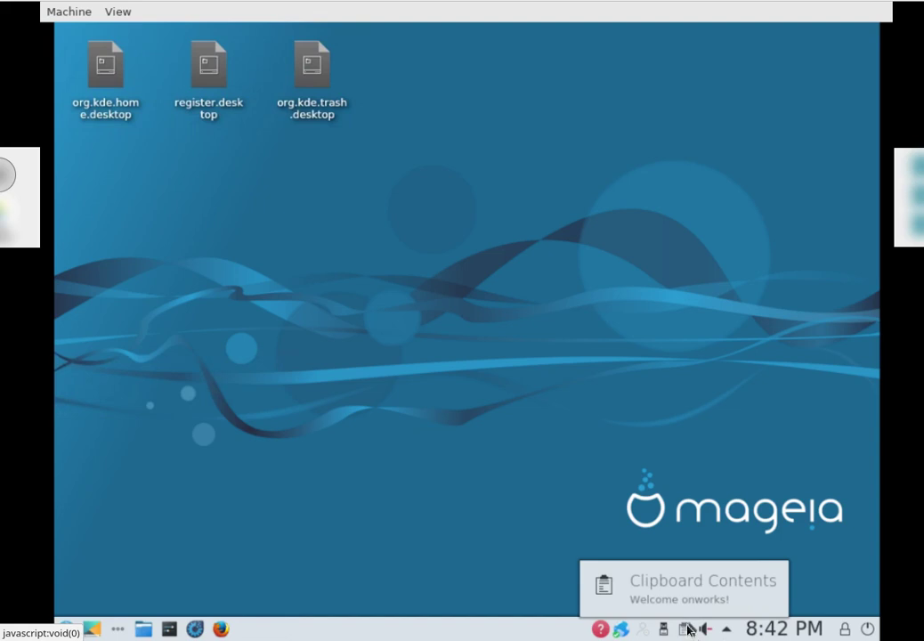
right_click(684, 630)
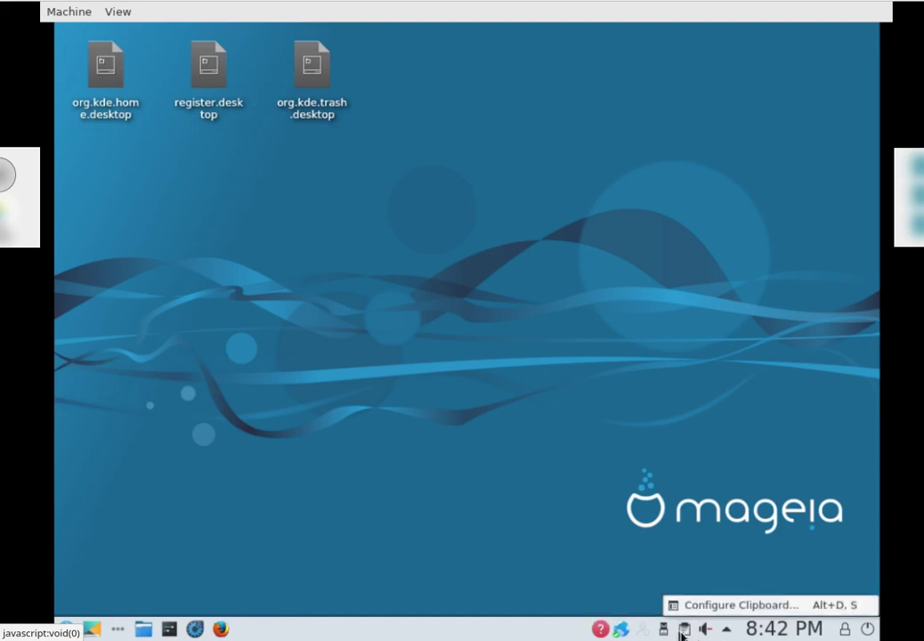
key("Escape")
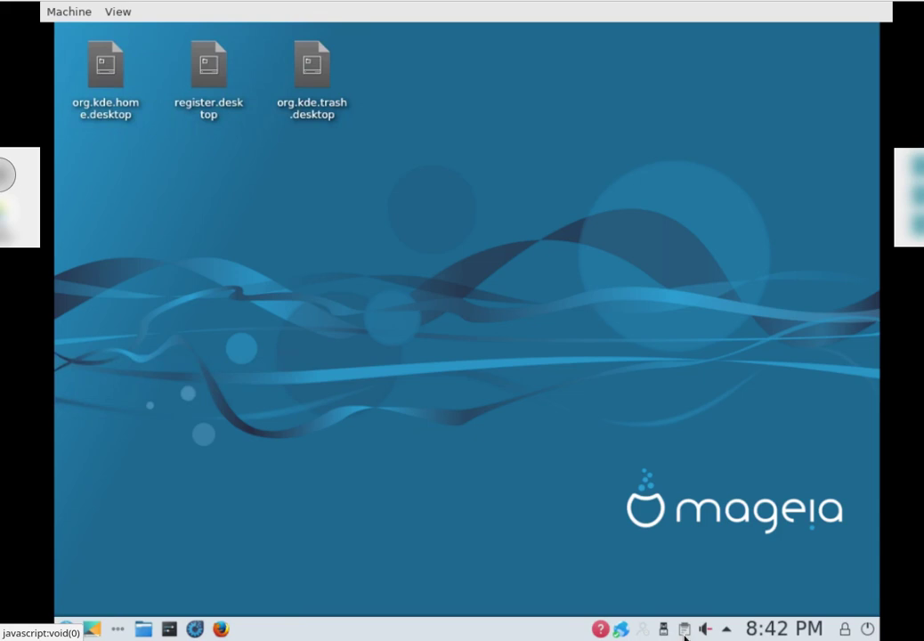
mouse_move(685, 635)
mouse_move(622, 634)
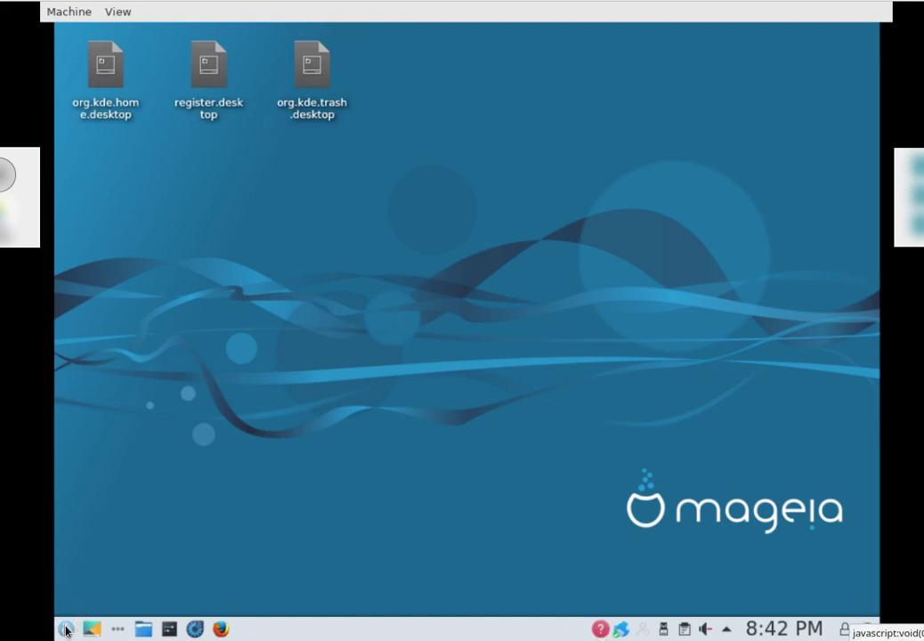
- Review the application launcher's Internet and Graphics categories once more and close the launcher
left_click(66, 629)
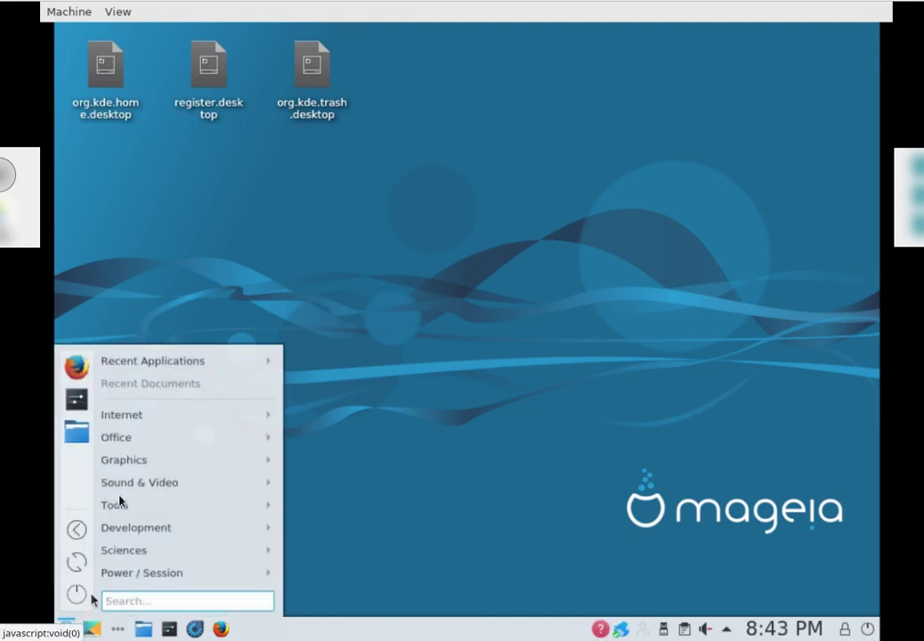
mouse_move(146, 405)
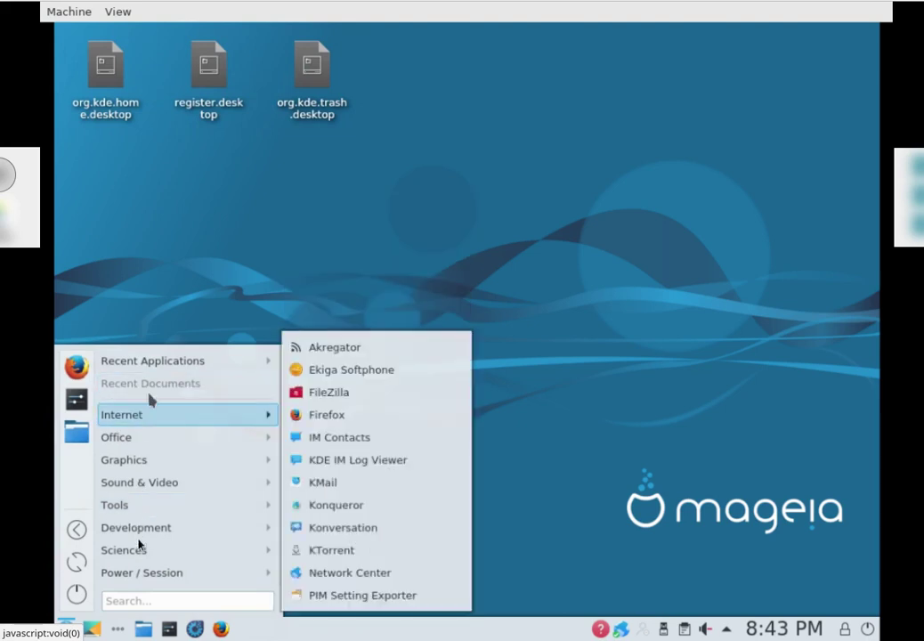
mouse_move(158, 454)
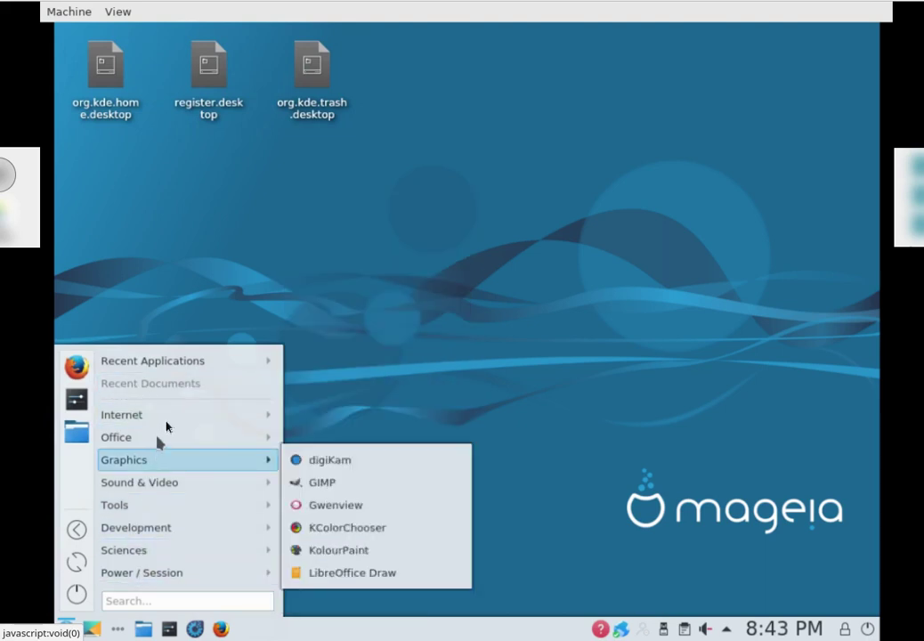
mouse_move(168, 421)
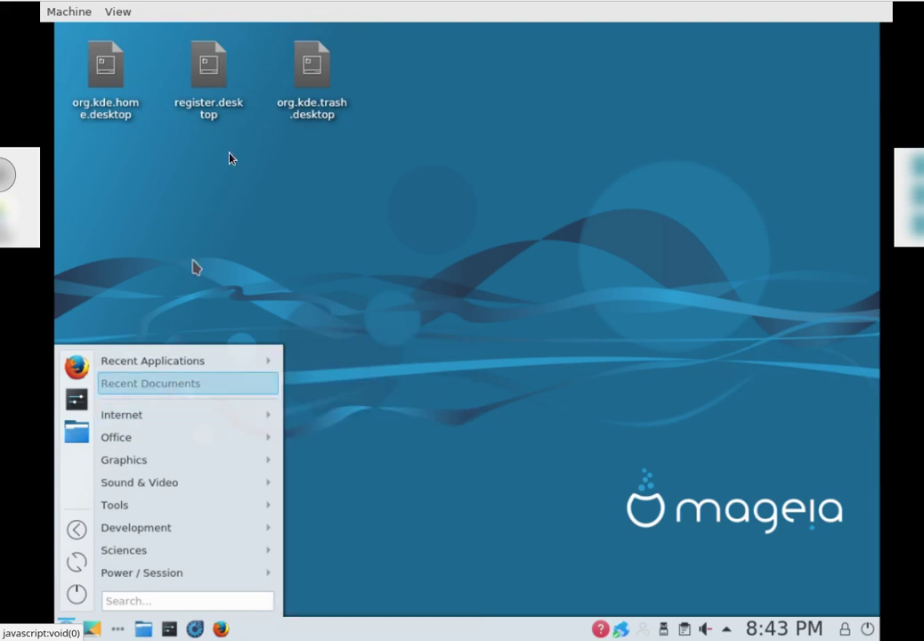
left_click(230, 160)
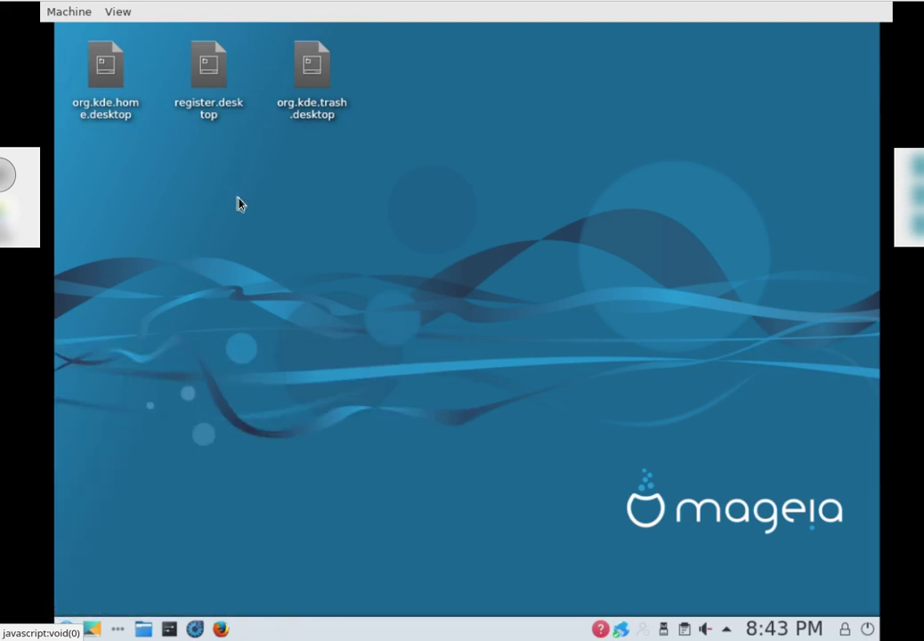